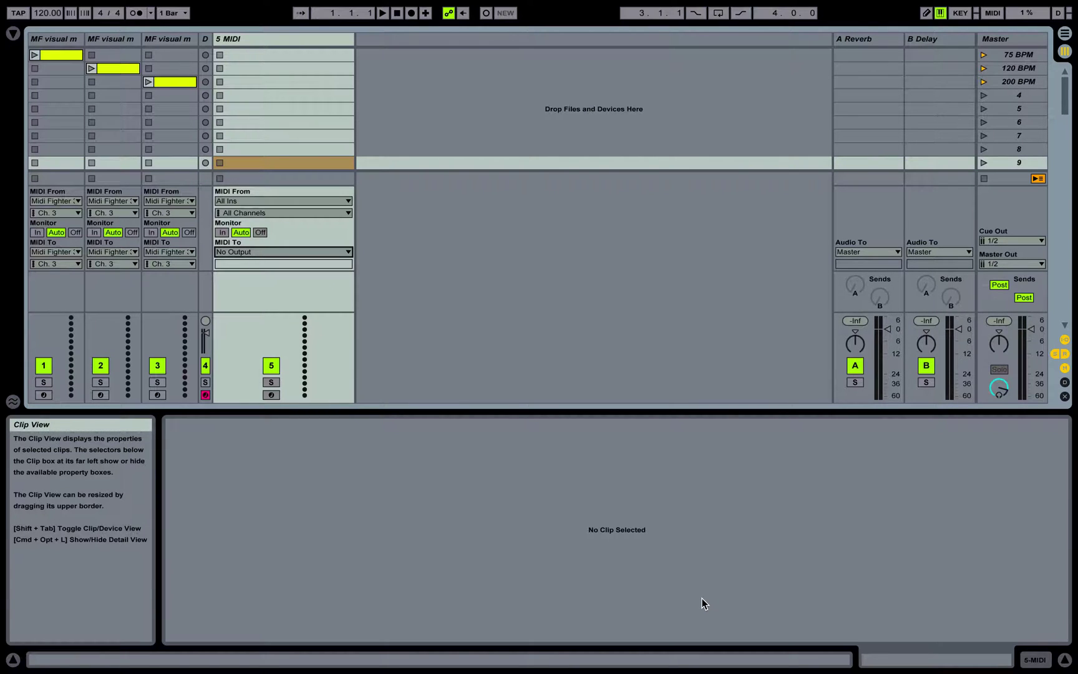
Check the MIDI ports in Preferences, then select the 5 MIDI track.
{"action": "key", "text": "super+comma"}
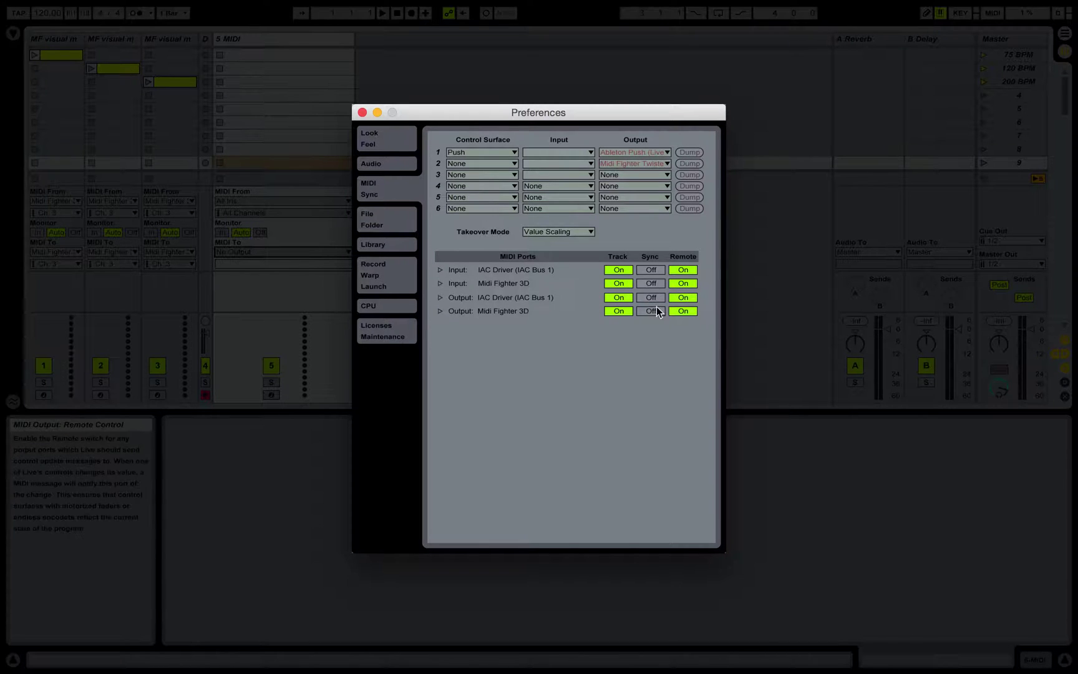
{"action": "left_click", "coordinate": [362, 116]}
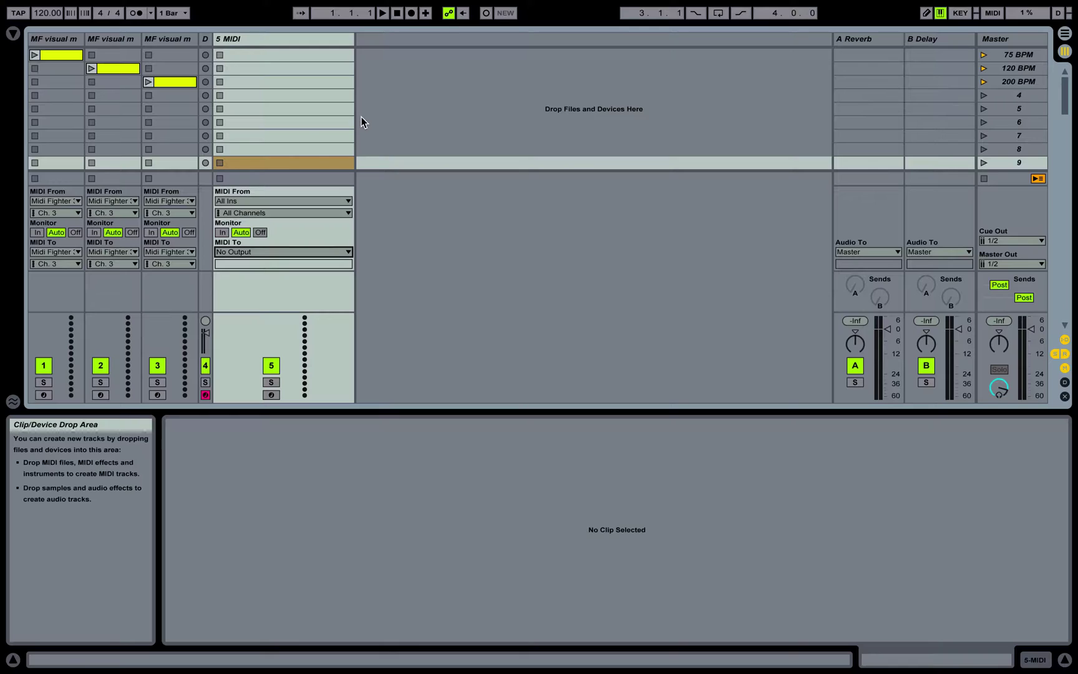
{"action": "left_click", "coordinate": [277, 40]}
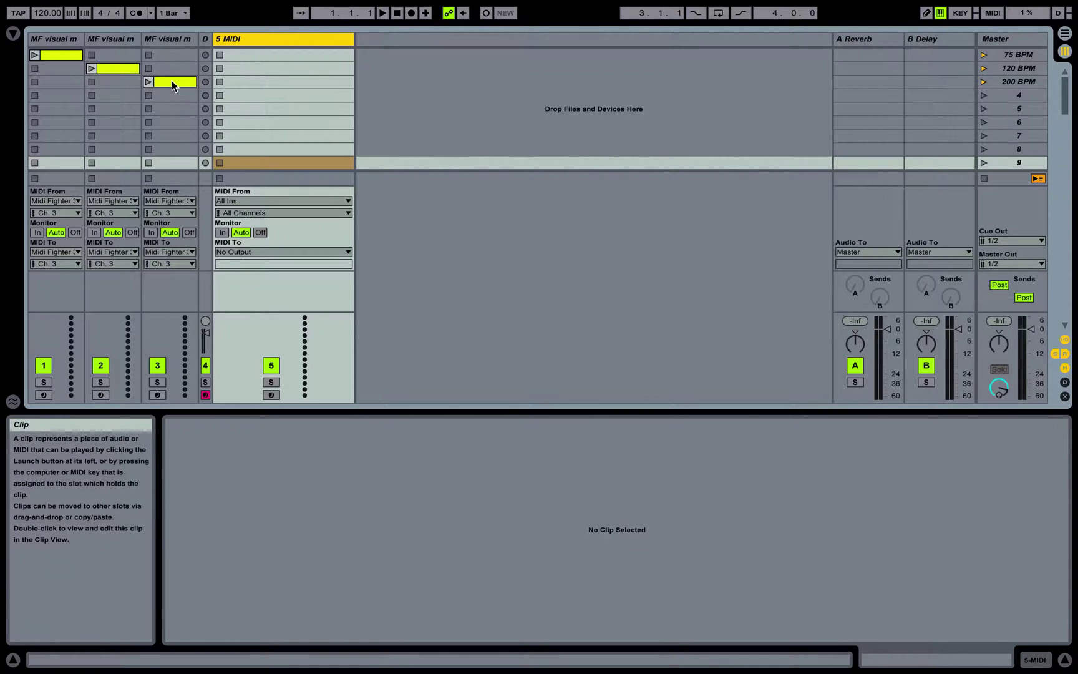
Set track 5's MIDI From to Midi Fighter 3D, channel 3.
{"action": "left_click", "coordinate": [255, 202]}
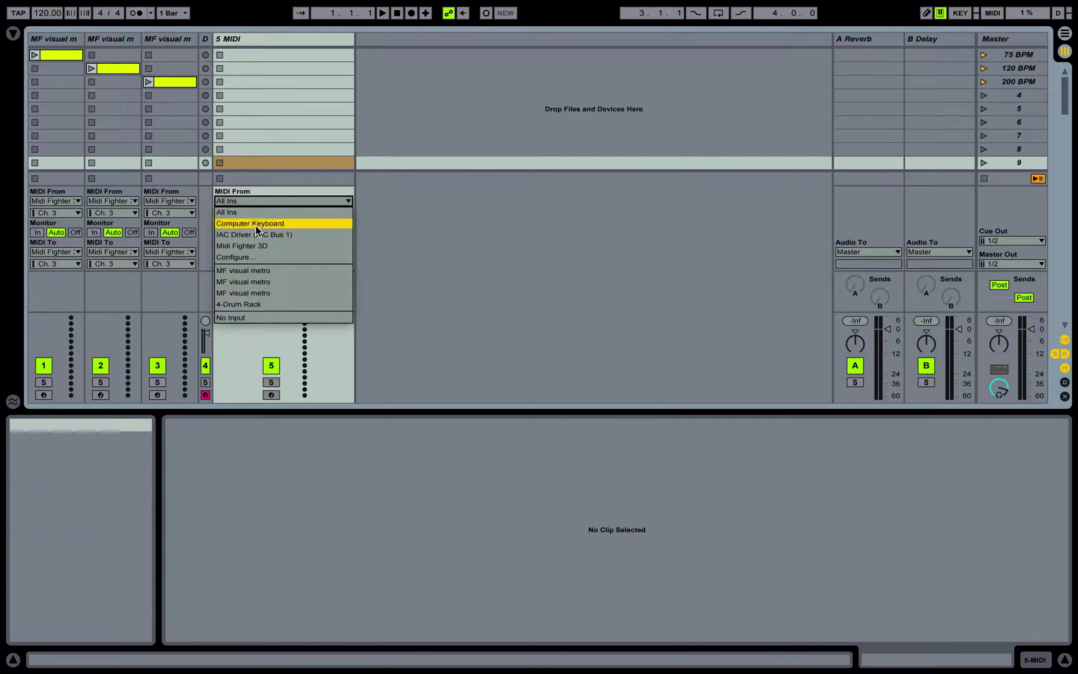
{"action": "left_click", "coordinate": [255, 246]}
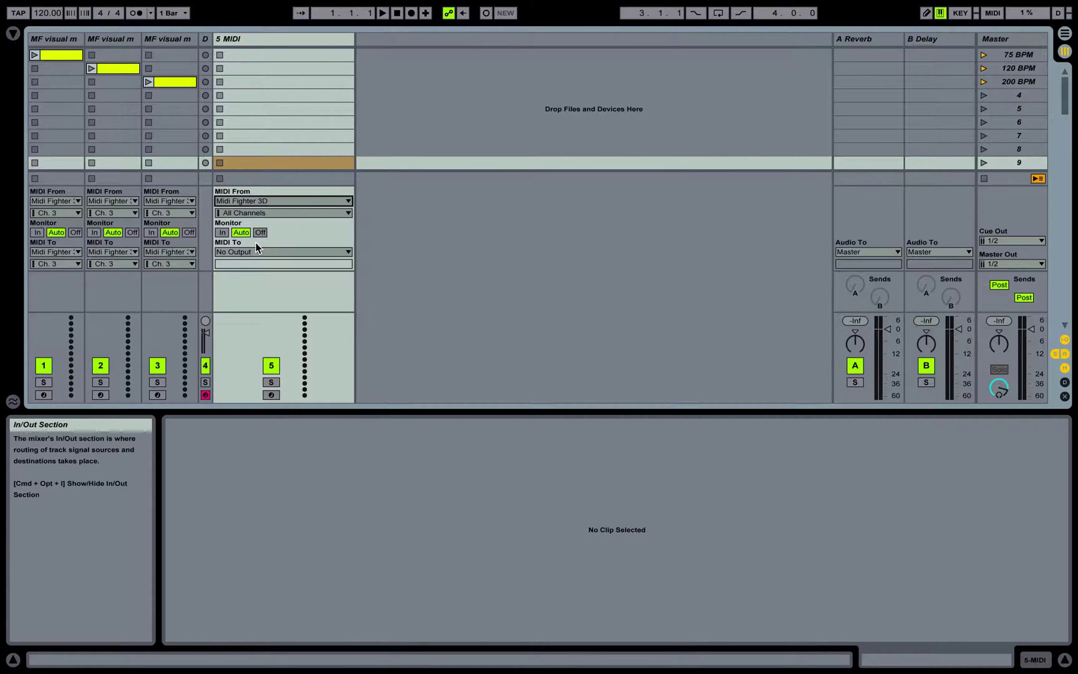
{"action": "left_click", "coordinate": [271, 214]}
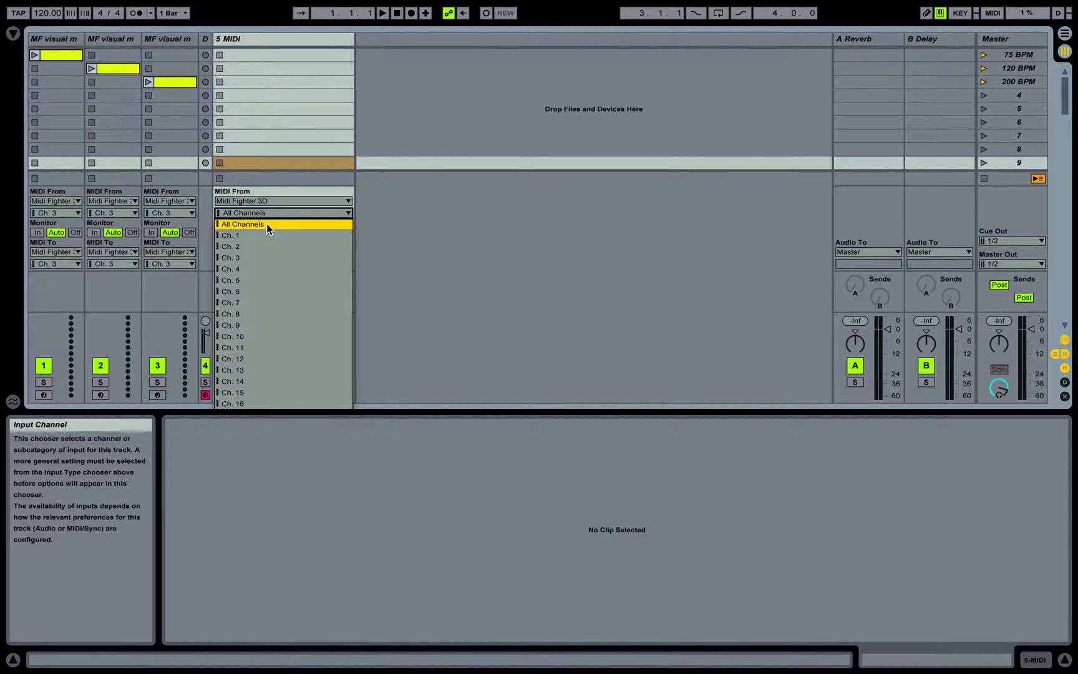
{"action": "left_click", "coordinate": [253, 257]}
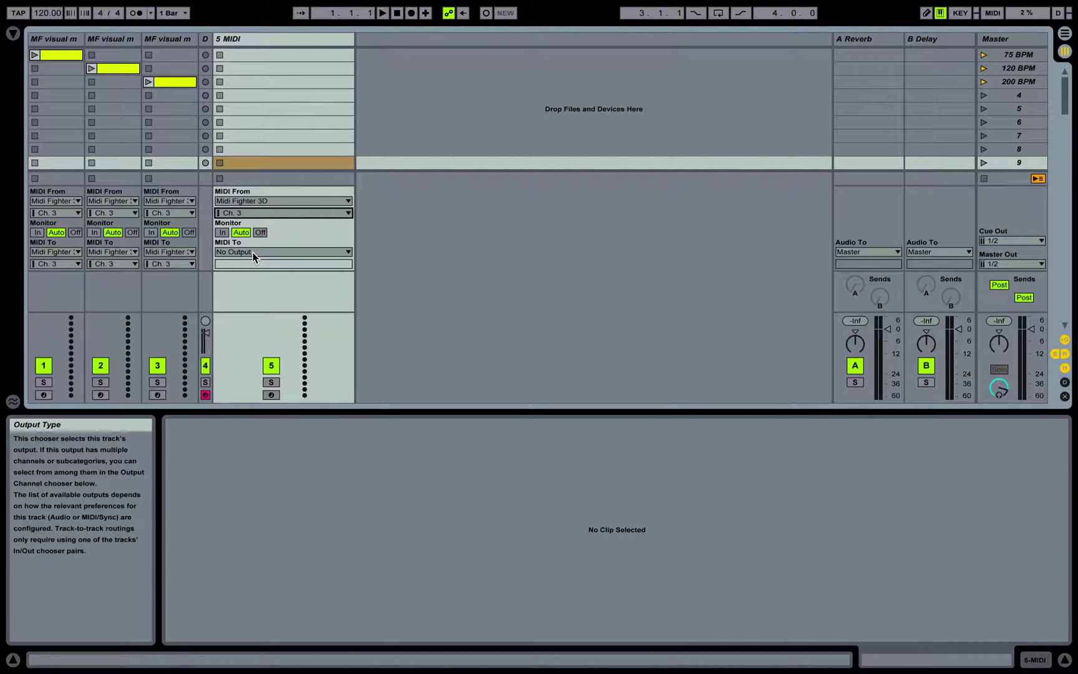
Set track 5's MIDI To to Midi Fighter 3D, channel 3.
{"action": "left_click", "coordinate": [253, 252]}
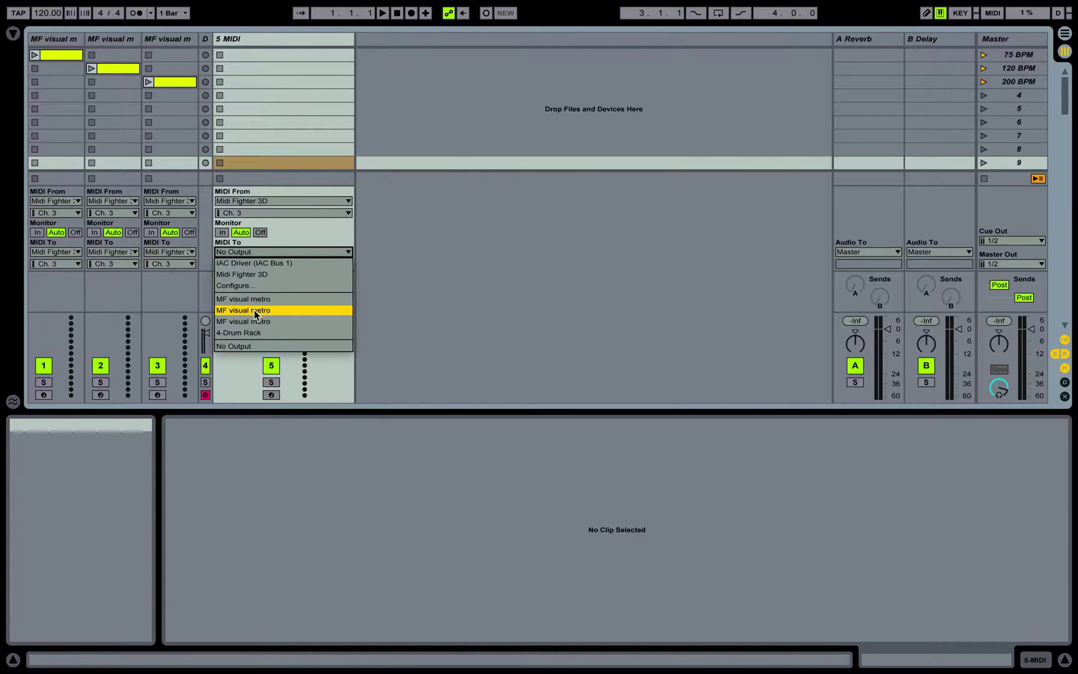
{"action": "left_click", "coordinate": [265, 276]}
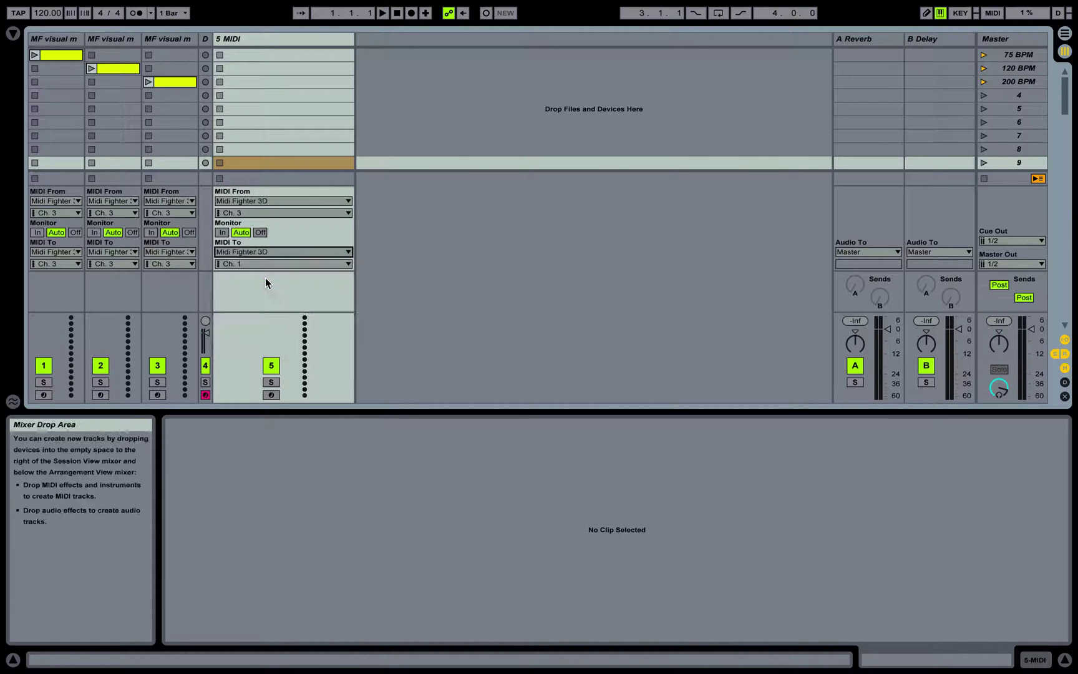
{"action": "left_click", "coordinate": [263, 260]}
{"action": "left_click", "coordinate": [253, 301]}
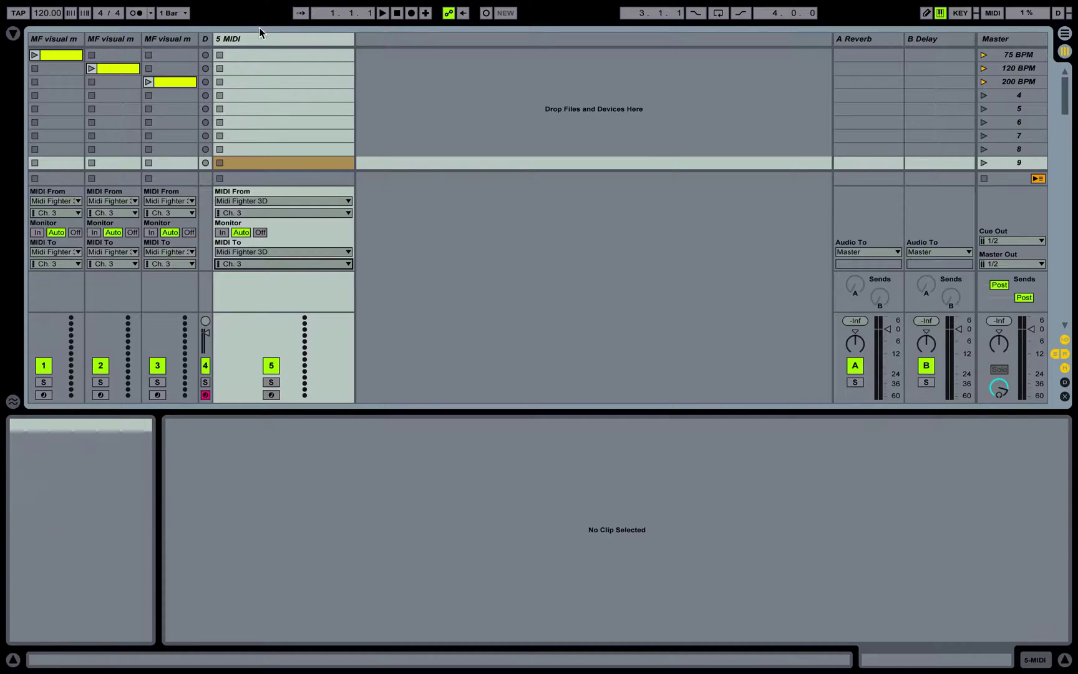
Create an empty MIDI clip in track 5's first slot with a length of 4 bars.
{"action": "double_click", "coordinate": [258, 54]}
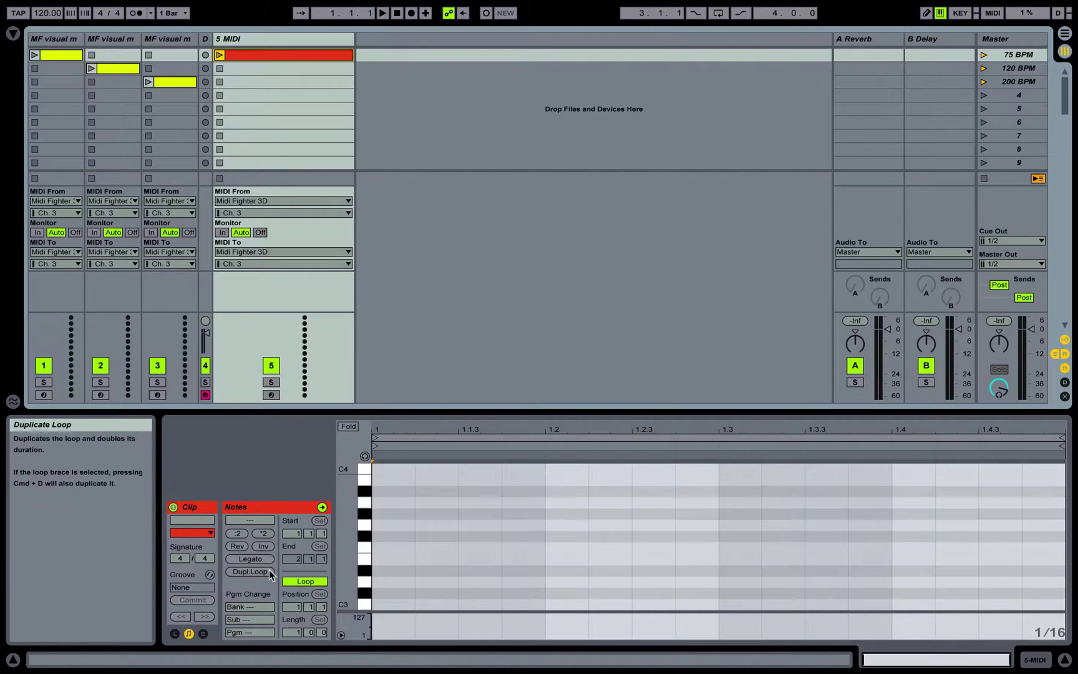
{"action": "left_click", "coordinate": [290, 631]}
{"action": "type", "text": "4"}
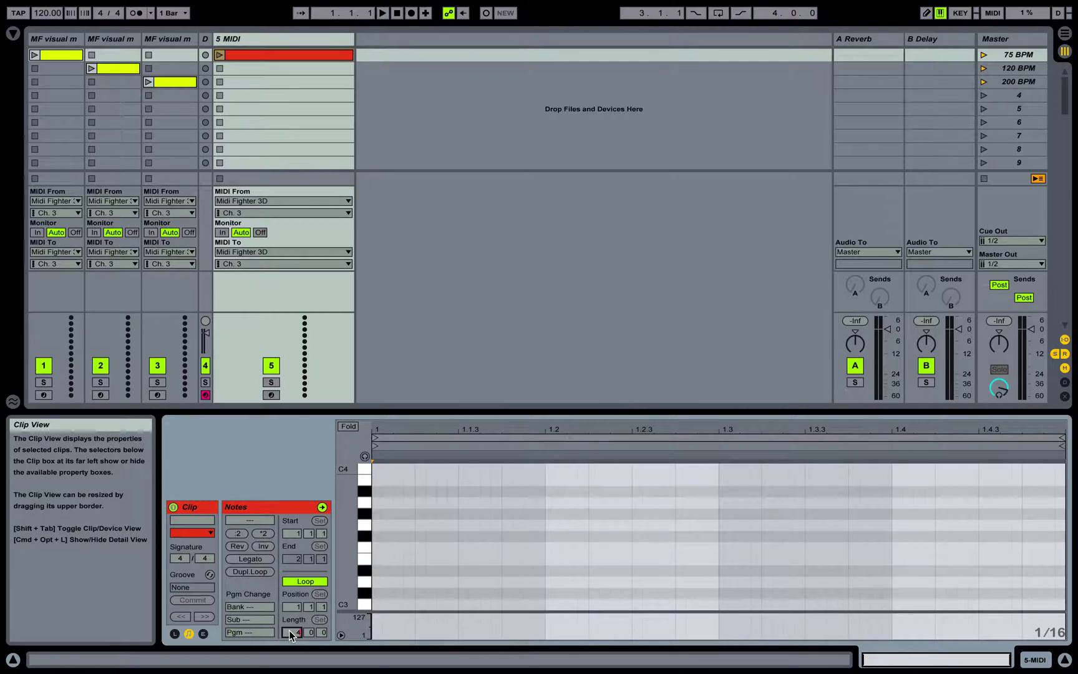
{"action": "key", "text": "Return"}
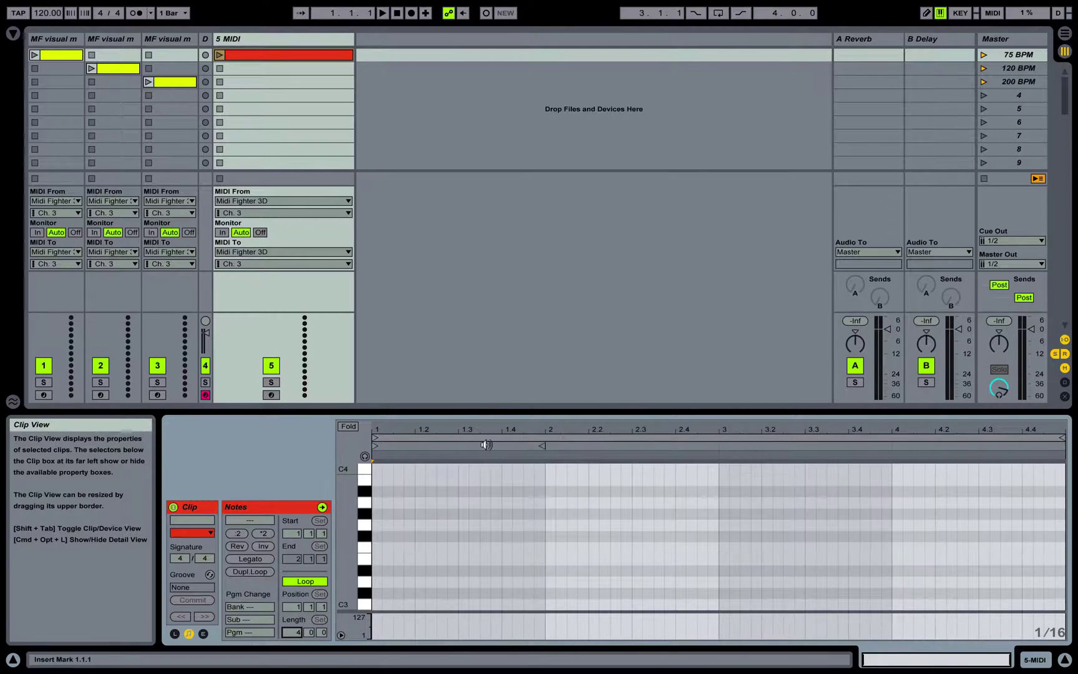
Set the clip's note editor grid to Fixed Grid 1/4.
{"action": "scroll", "coordinate": [433, 522], "scroll_direction": "up", "scroll_amount": 2}
{"action": "scroll", "coordinate": [433, 521], "scroll_direction": "up", "scroll_amount": 5}
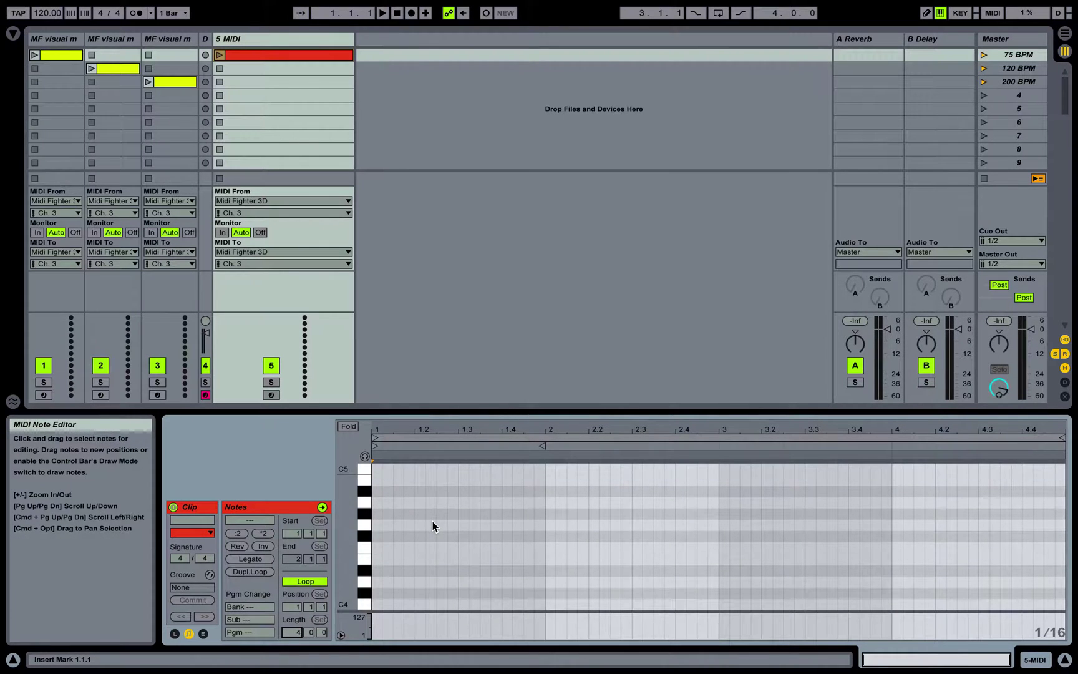
{"action": "scroll", "coordinate": [432, 527], "scroll_direction": "down", "scroll_amount": 5}
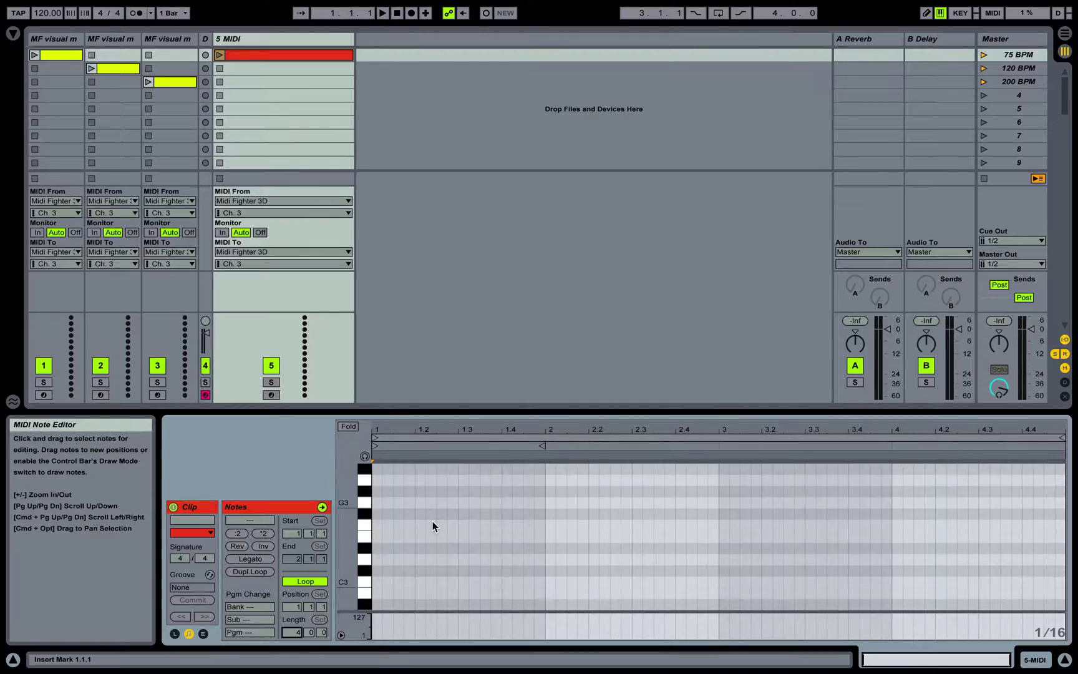
{"action": "scroll", "coordinate": [433, 522], "scroll_direction": "down", "scroll_amount": 4}
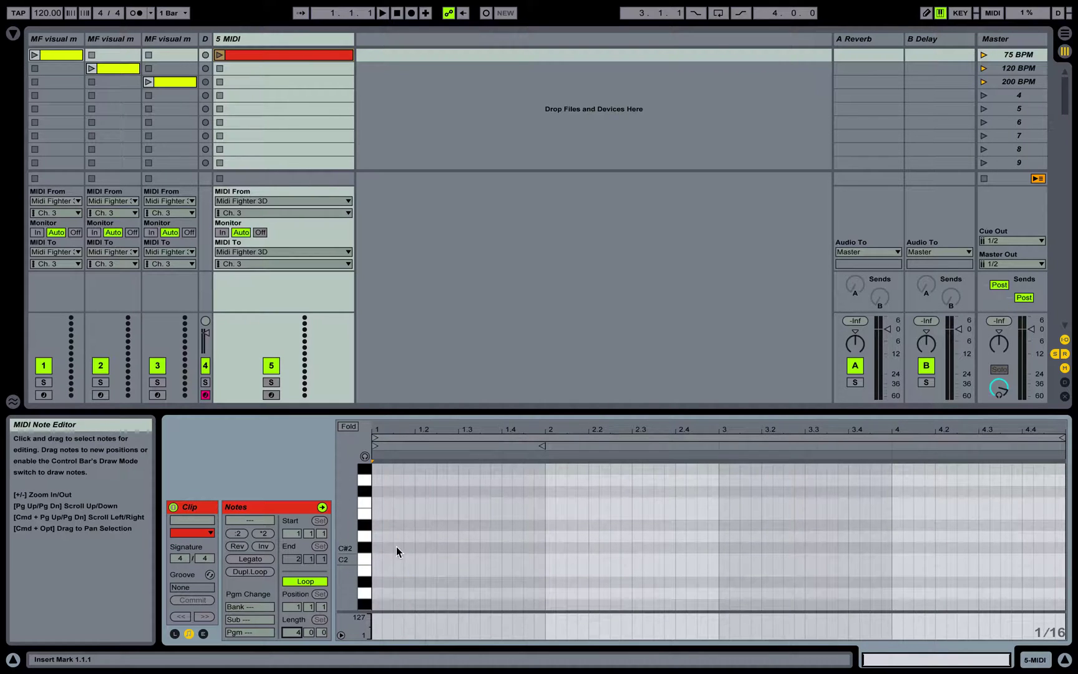
{"action": "right_click", "coordinate": [398, 541]}
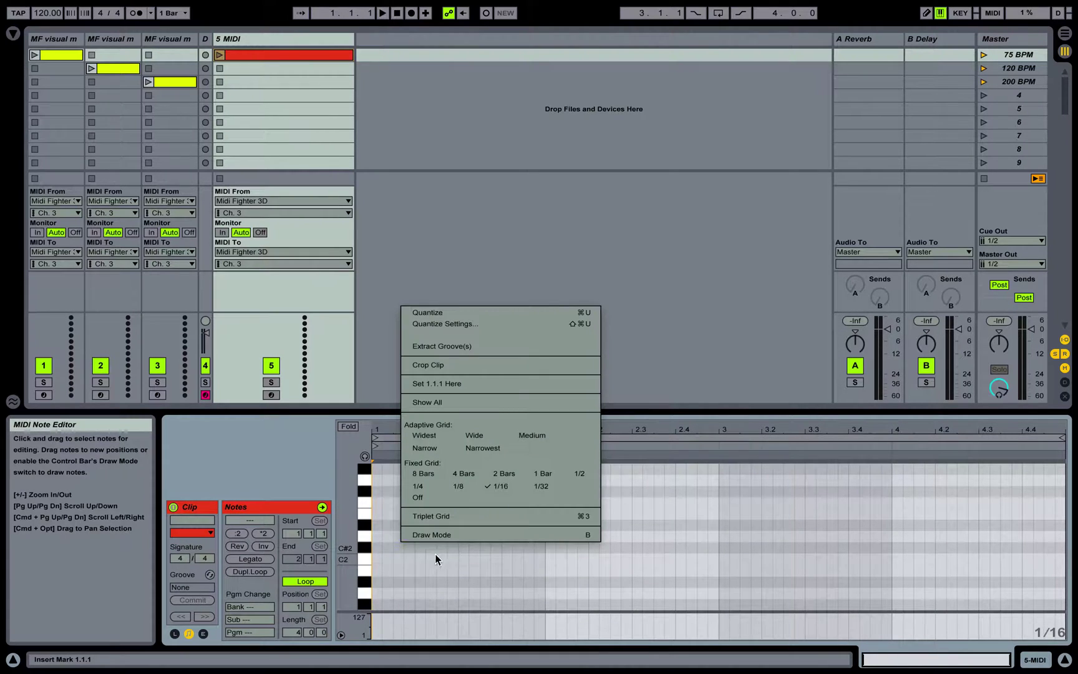
{"action": "left_click", "coordinate": [417, 487]}
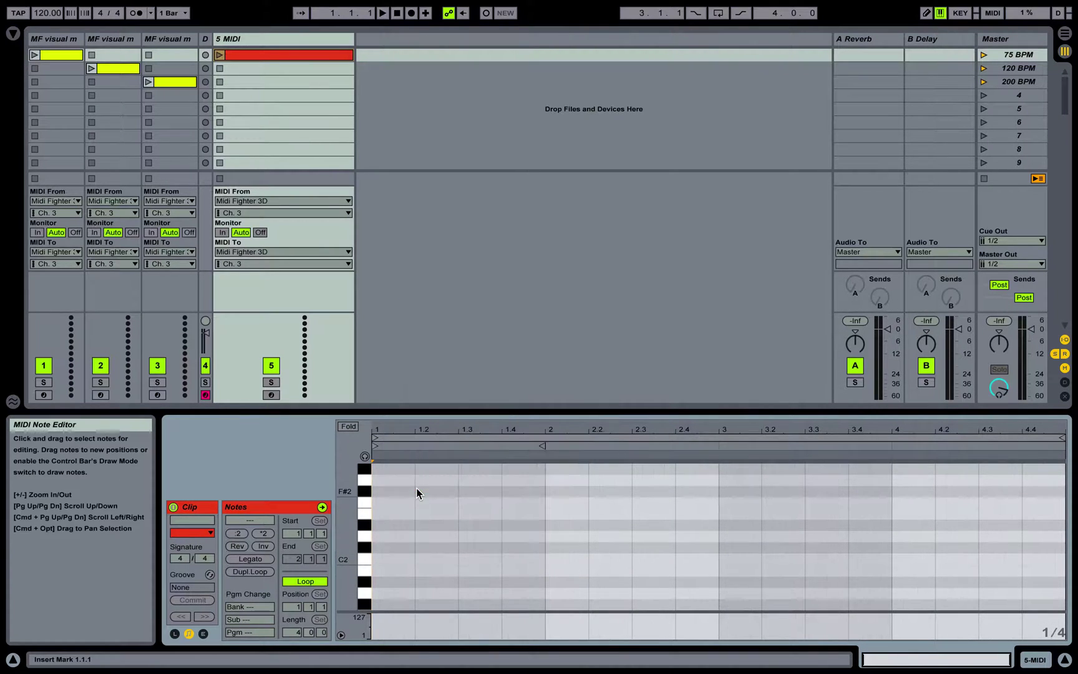
Draw quarter notes C2, C#2, D2 and D#2 across bar 1.
{"action": "double_click", "coordinate": [400, 560]}
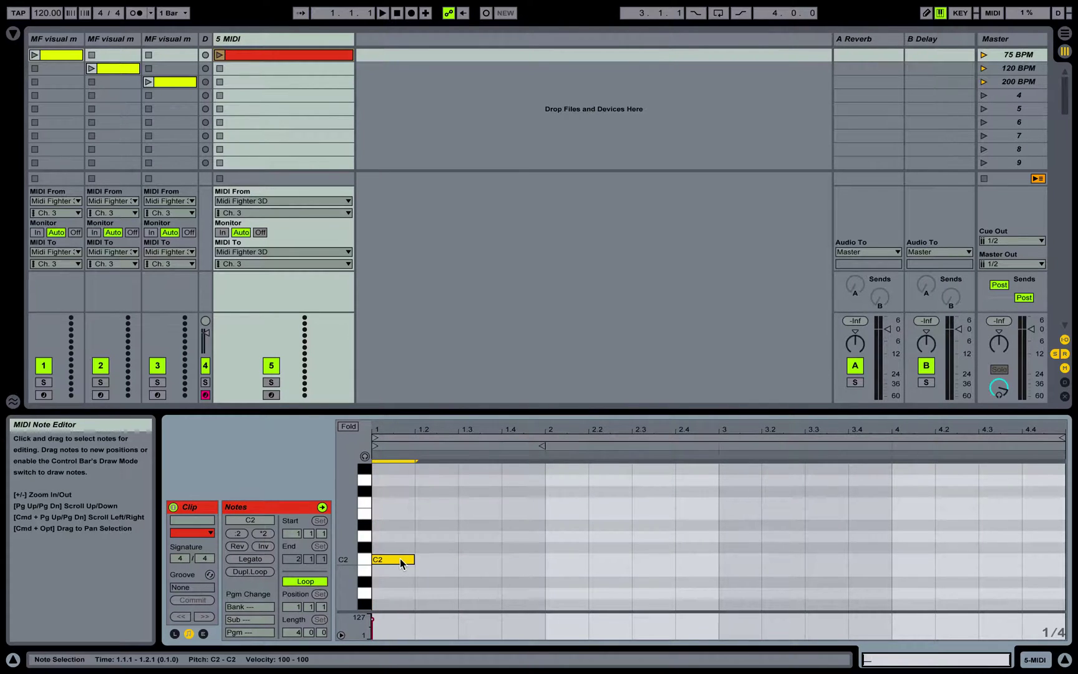
{"action": "double_click", "coordinate": [454, 547]}
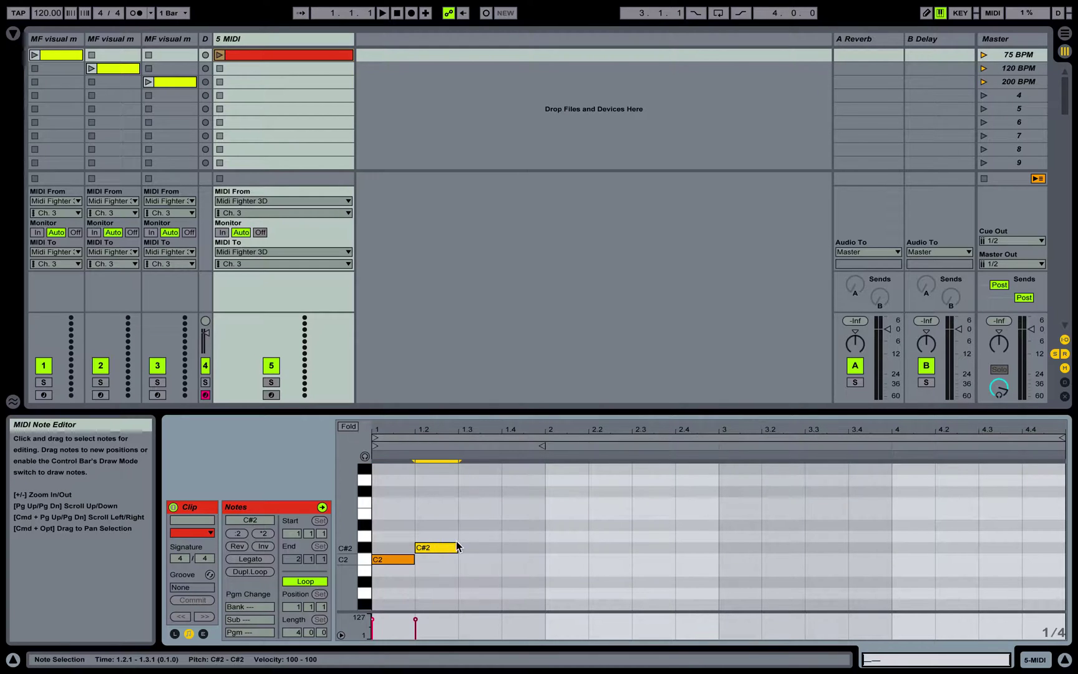
{"action": "double_click", "coordinate": [486, 533]}
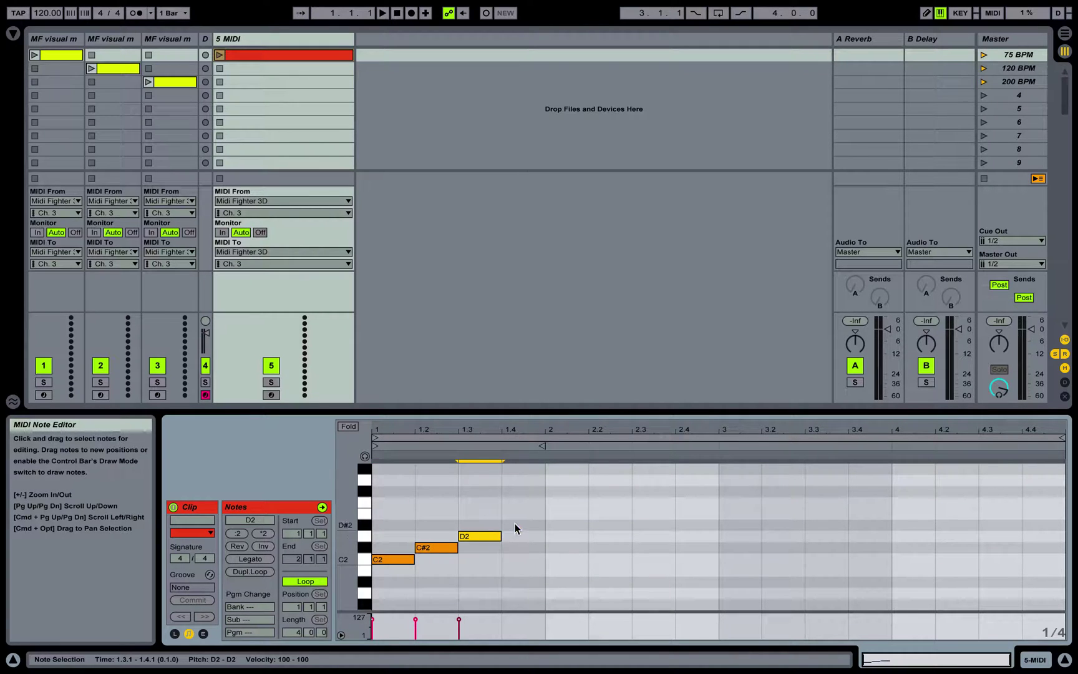
{"action": "double_click", "coordinate": [514, 529]}
{"action": "scroll", "coordinate": [515, 528], "scroll_direction": "down", "scroll_amount": 5}
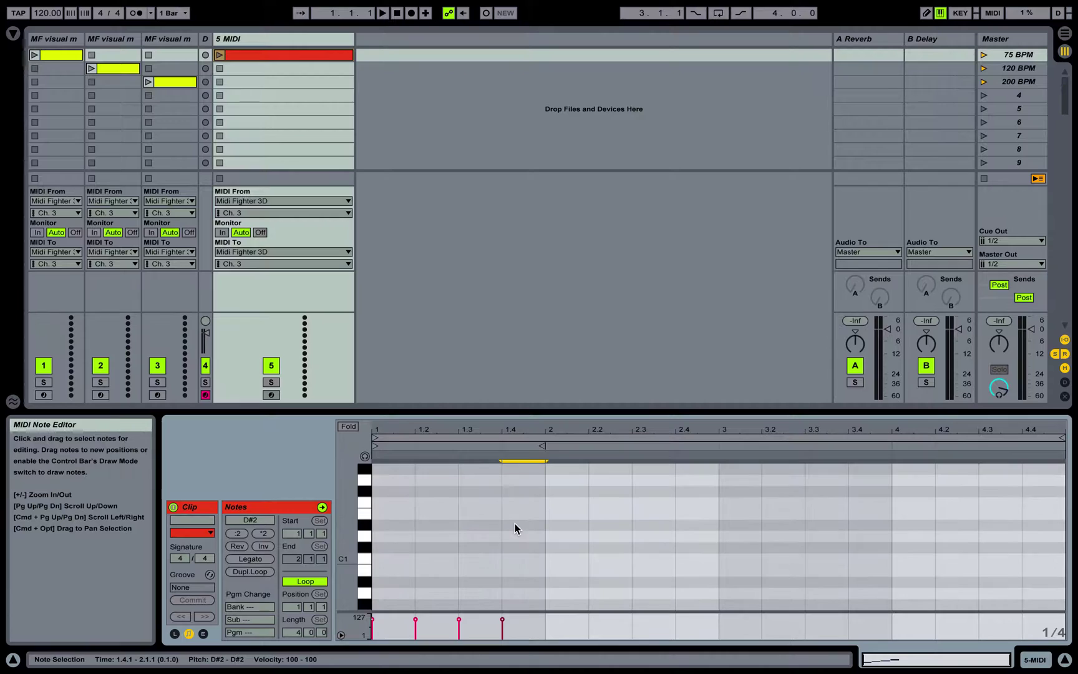
{"action": "scroll", "coordinate": [515, 529], "scroll_direction": "up", "scroll_amount": 2}
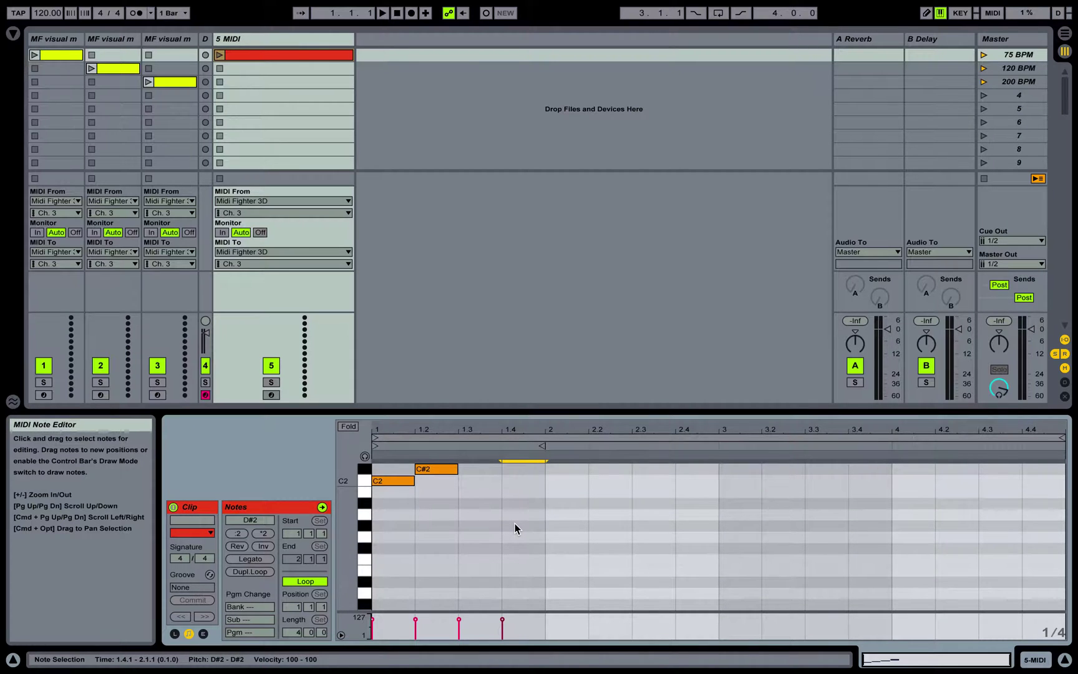
{"action": "scroll", "coordinate": [514, 528], "scroll_direction": "up", "scroll_amount": 3}
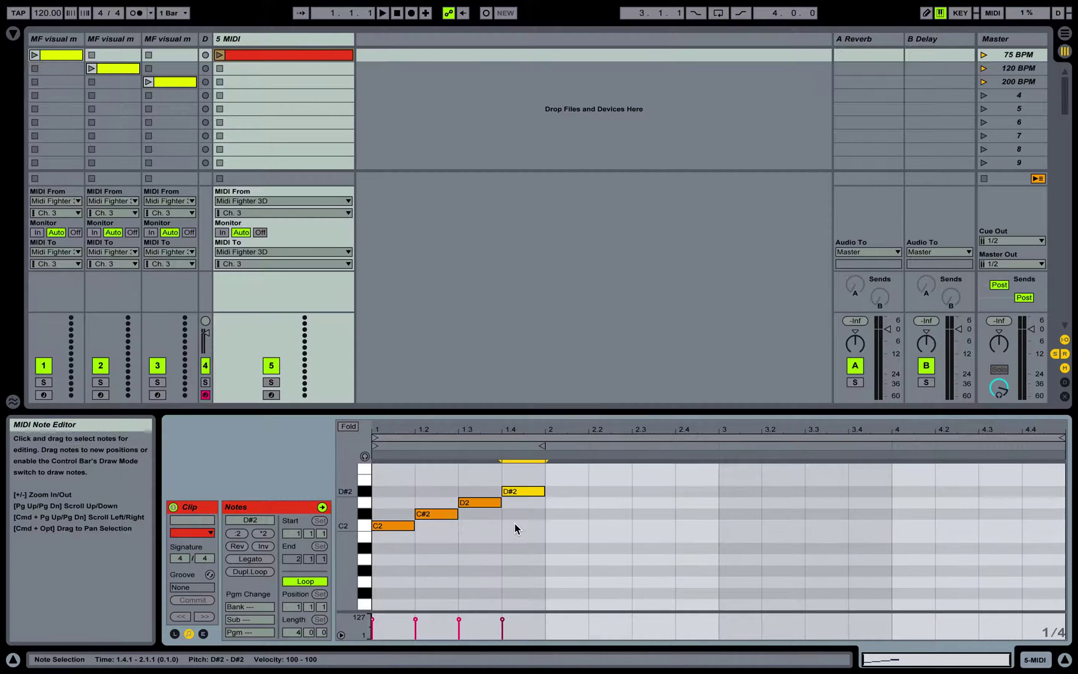
Draw four rising notes in bar 2, lower them, and delete the stray A#1 in bar 3.
{"action": "double_click", "coordinate": [562, 537]}
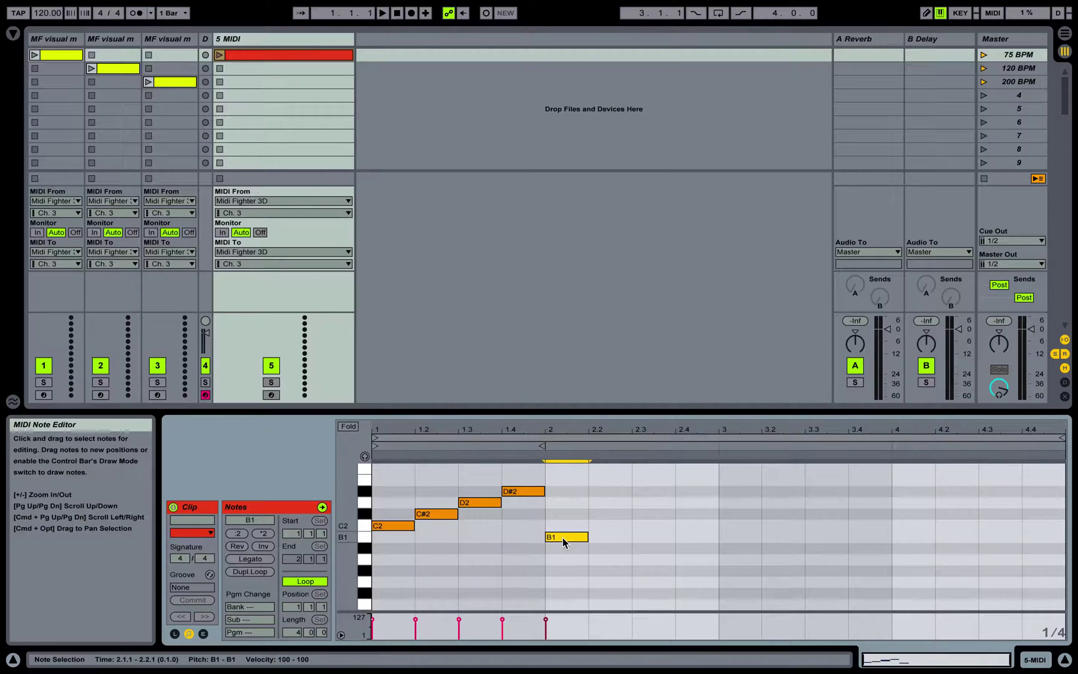
{"action": "double_click", "coordinate": [617, 525]}
{"action": "double_click", "coordinate": [655, 513]}
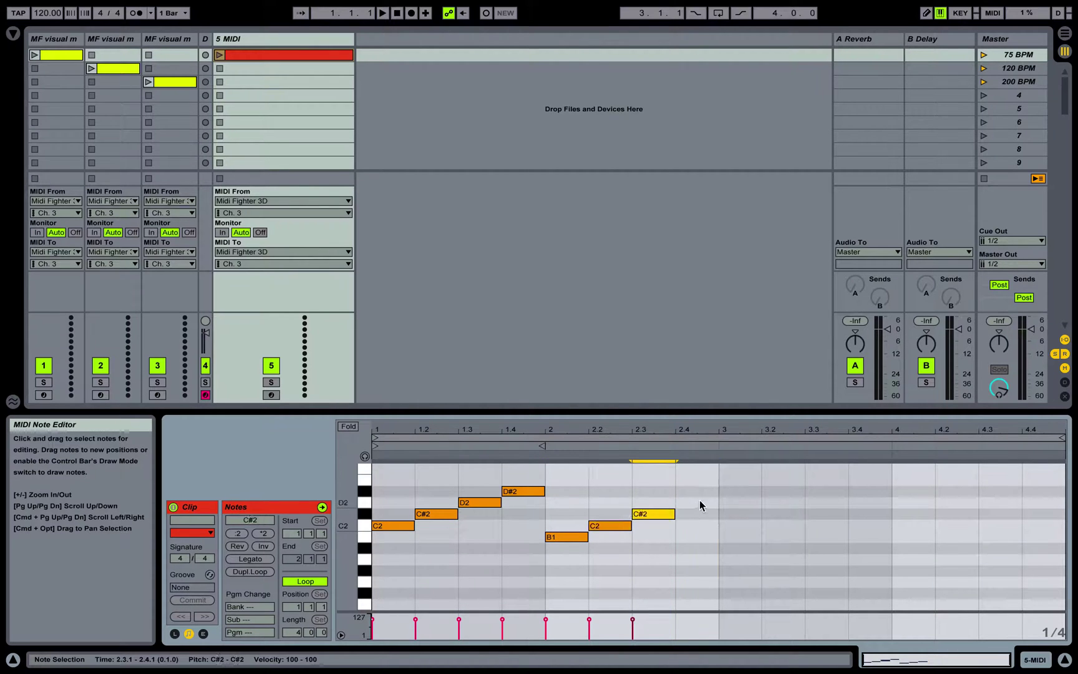
{"action": "double_click", "coordinate": [697, 502]}
{"action": "double_click", "coordinate": [734, 548]}
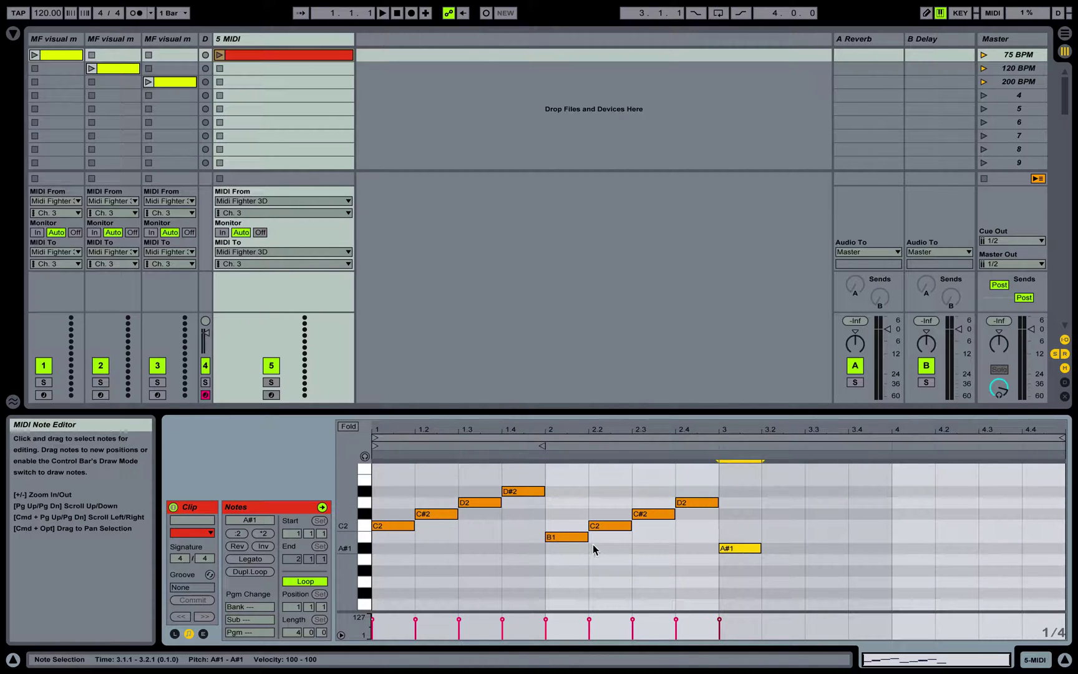
{"action": "left_click_drag", "start_coordinate": [539, 540], "coordinate": [552, 492]}
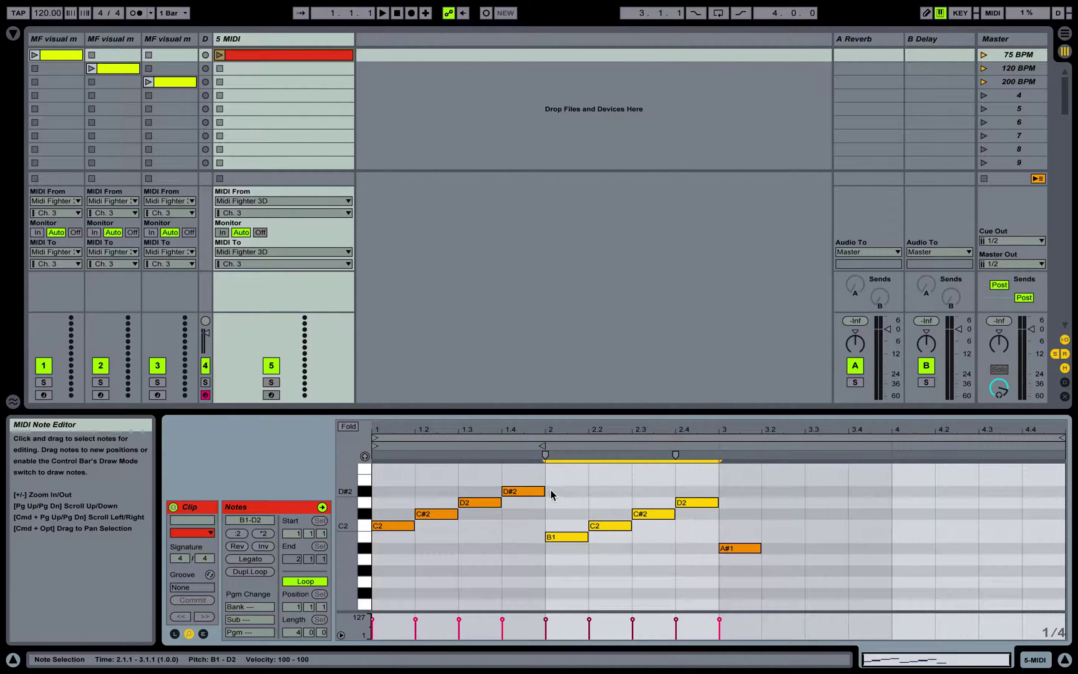
{"action": "key", "text": "Down"}
{"action": "key", "text": "Down"}
{"action": "key", "text": "Down"}
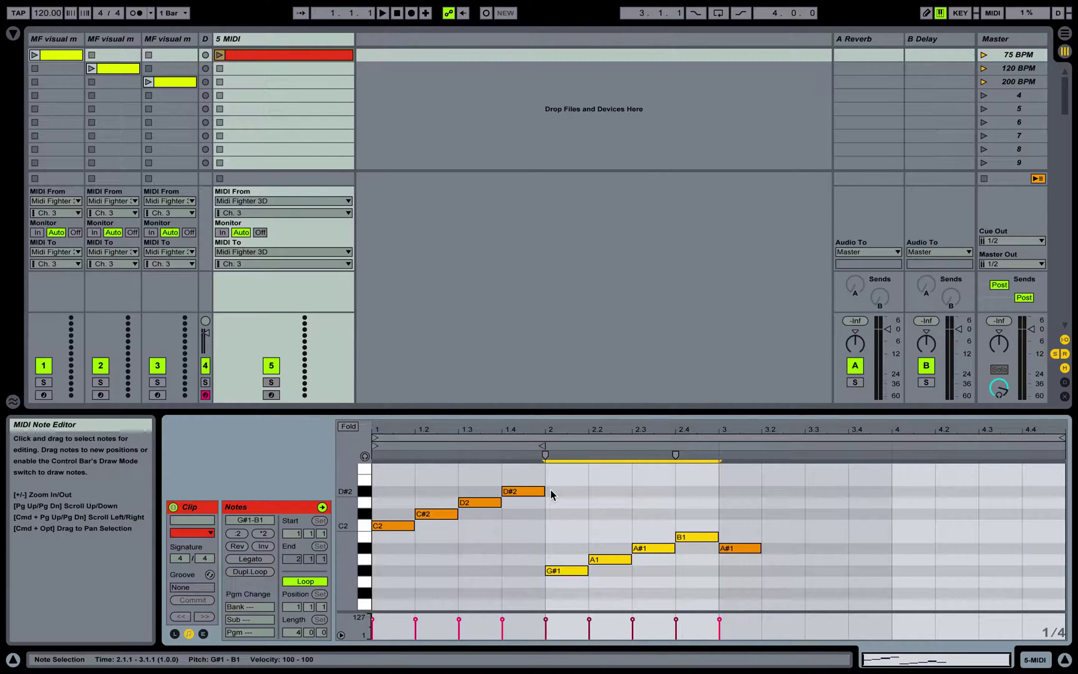
{"action": "left_click", "coordinate": [759, 548]}
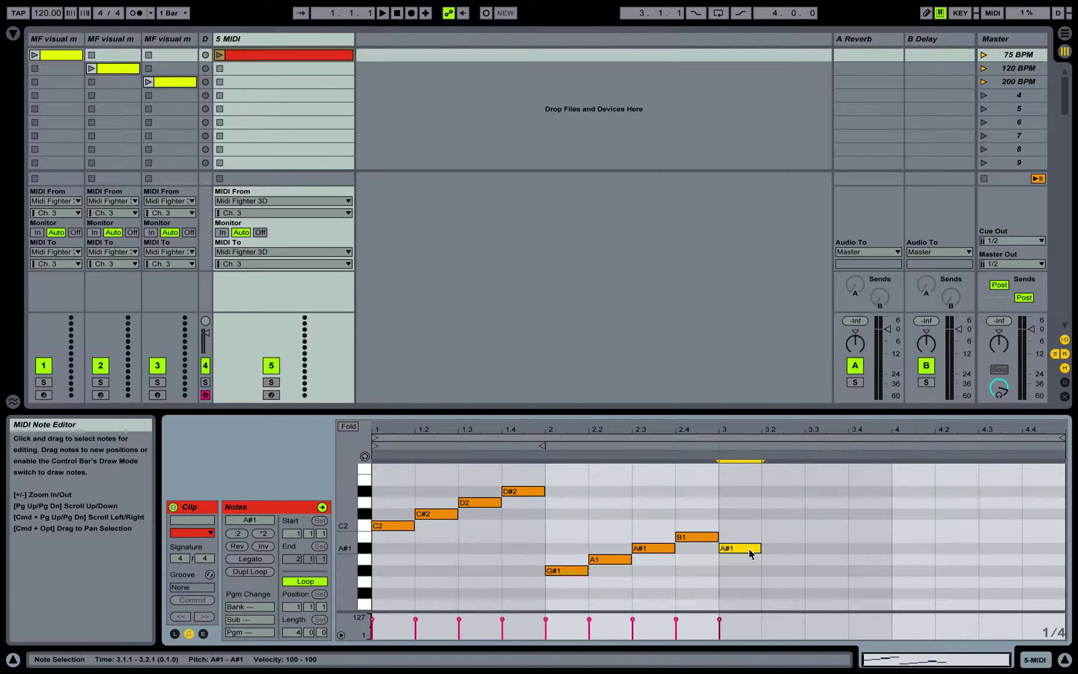
{"action": "key", "text": "Delete"}
Duplicate bar 2's run into bars 3 and 4, transposed down to E1–G1 and C1–D#1.
{"action": "left_click_drag", "start_coordinate": [724, 523], "coordinate": [555, 601]}
{"action": "key", "text": "super+d"}
{"action": "key", "text": "Down"}
{"action": "key", "text": "Down"}
{"action": "key", "text": "Down"}
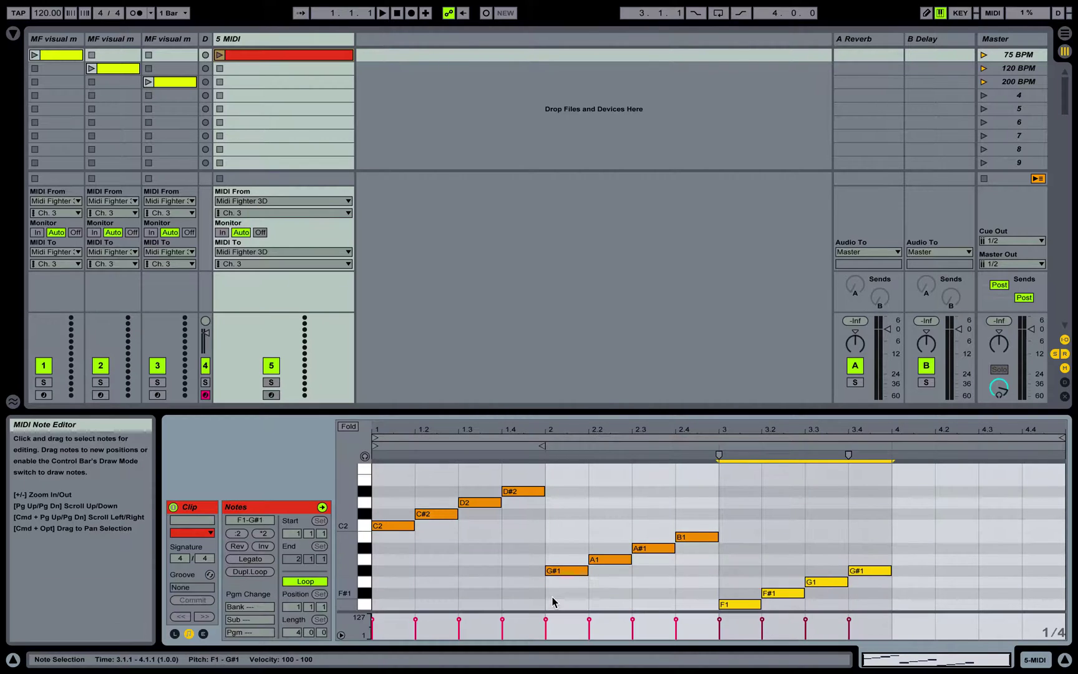
{"action": "key", "text": "Down"}
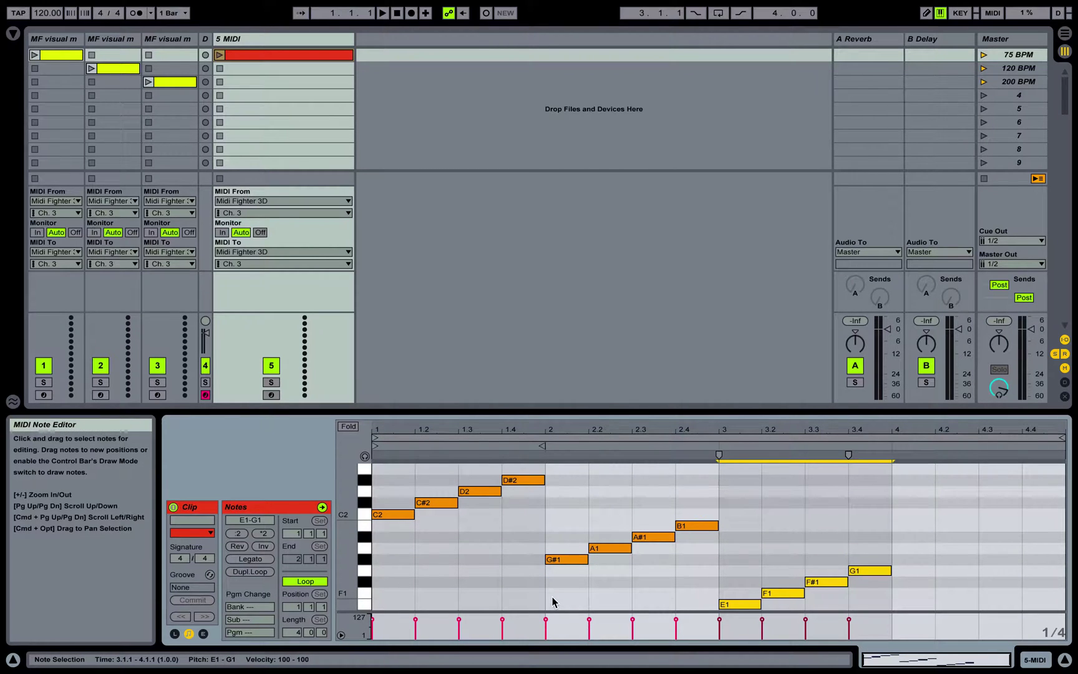
{"action": "key", "text": "super+d"}
{"action": "key", "text": "Down"}
{"action": "key", "text": "Down"}
{"action": "key", "text": "Down"}
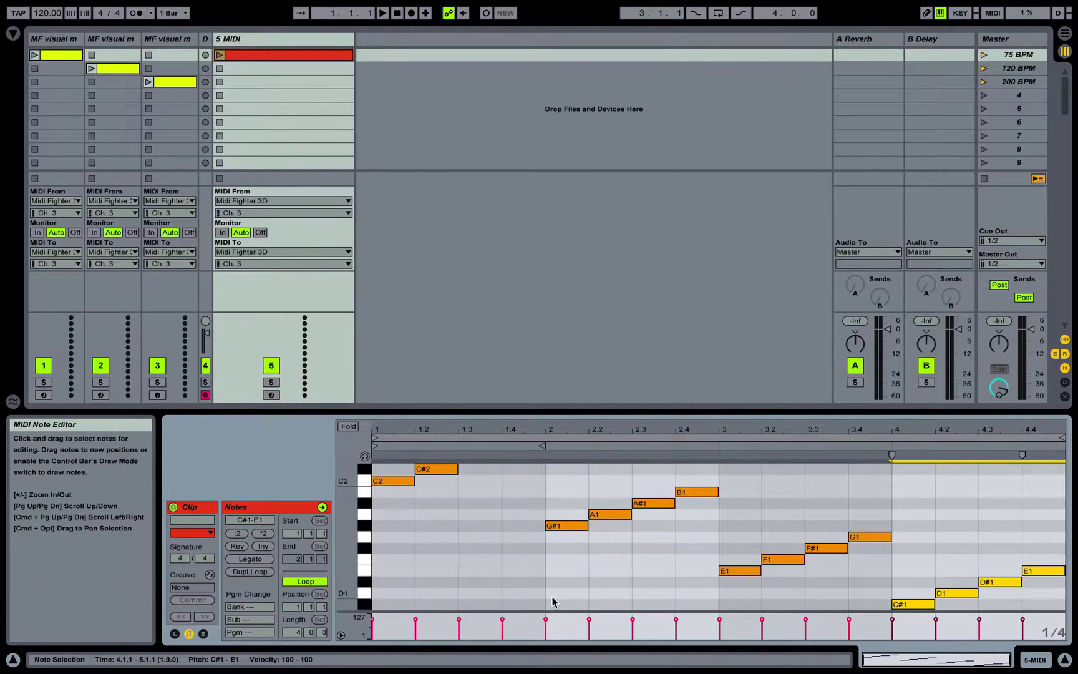
{"action": "key", "text": "Down"}
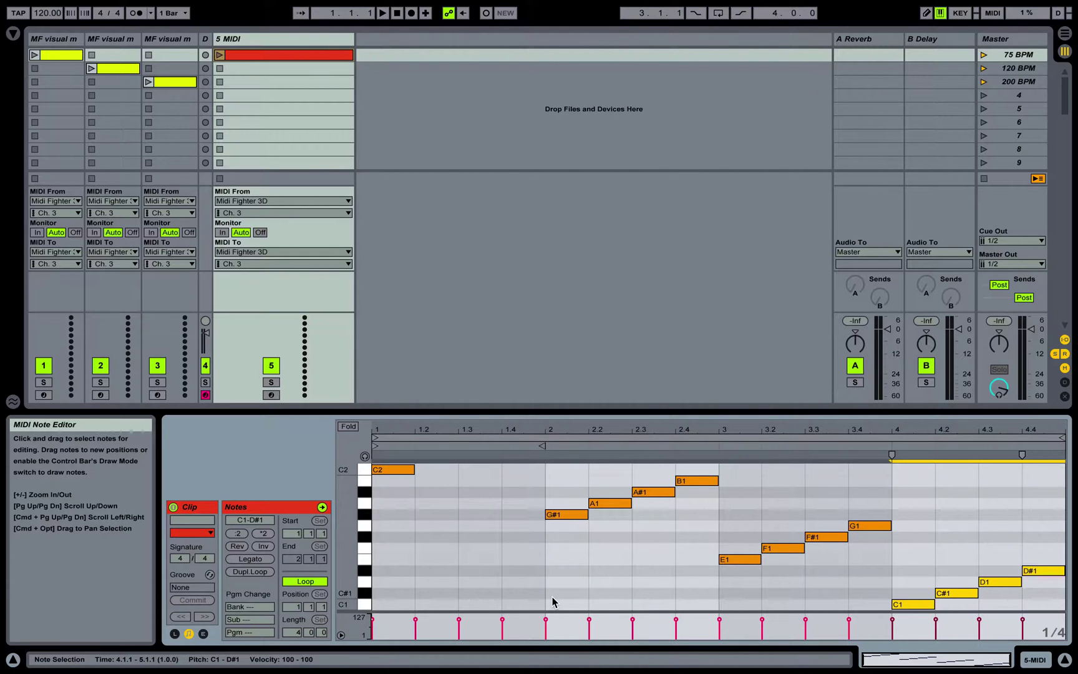
{"action": "left_click", "coordinate": [220, 55]}
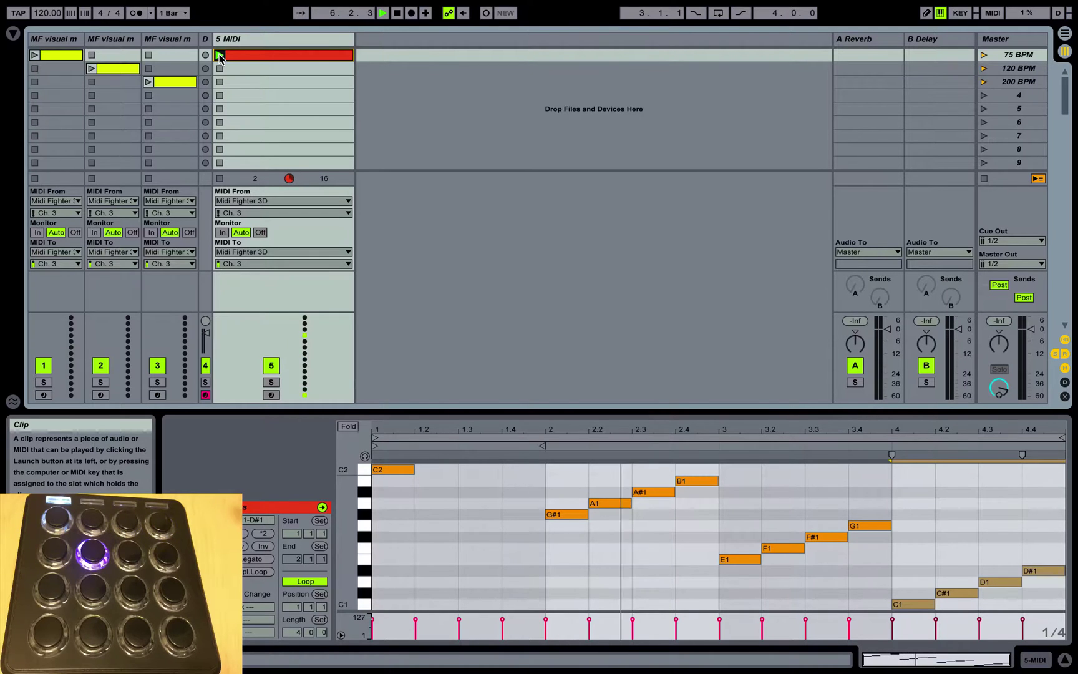
{"action": "left_click", "coordinate": [218, 181]}
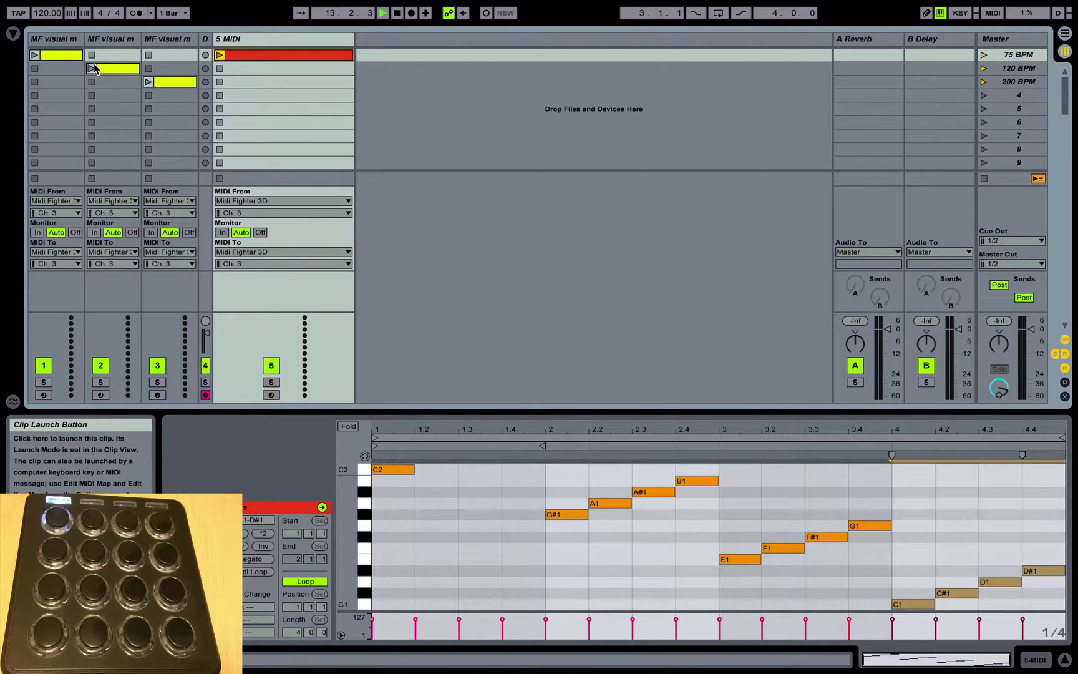
Play and stop the metronome clips on tracks 2 and 3, then select the red 5 MIDI clip.
{"action": "left_click", "coordinate": [93, 68]}
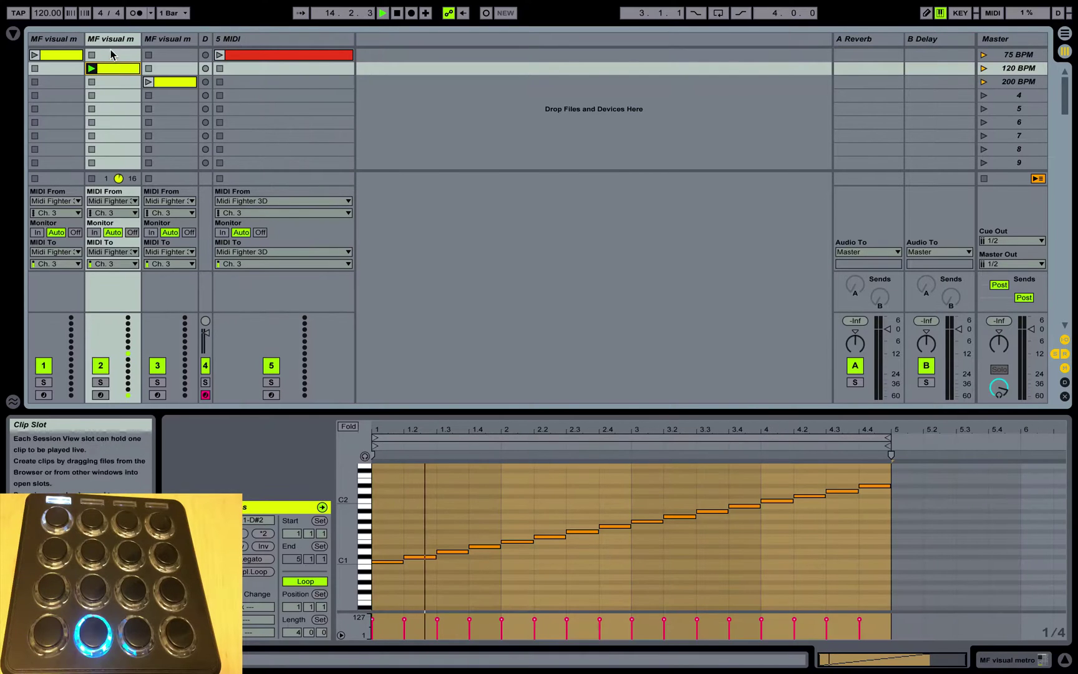
{"action": "left_click", "coordinate": [90, 179]}
{"action": "left_click", "coordinate": [149, 82]}
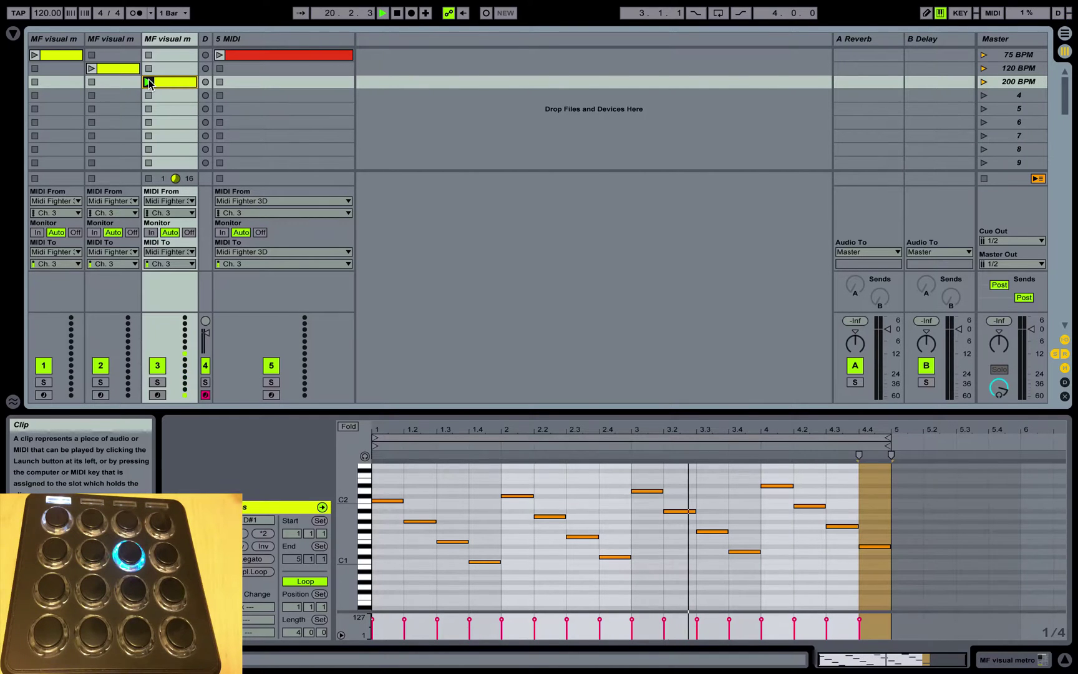
{"action": "left_click", "coordinate": [149, 179]}
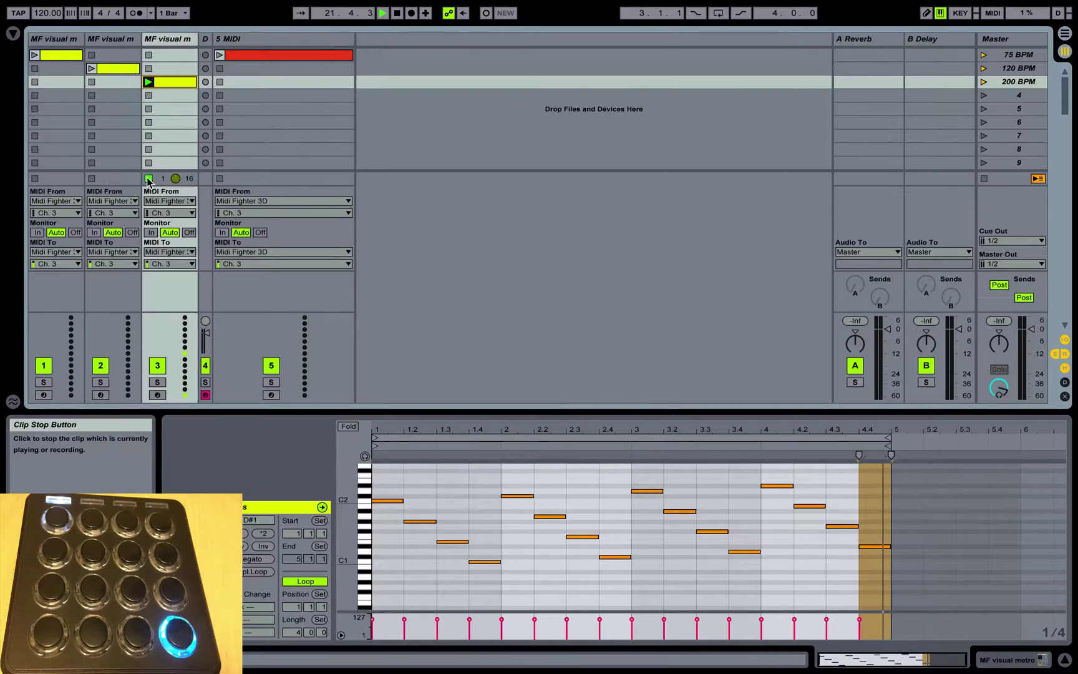
{"action": "left_click", "coordinate": [243, 54]}
Add the Velocity MIDI effect from the Browser to track 5 and lower its Out Hi to 14.
{"action": "double_click", "coordinate": [264, 45]}
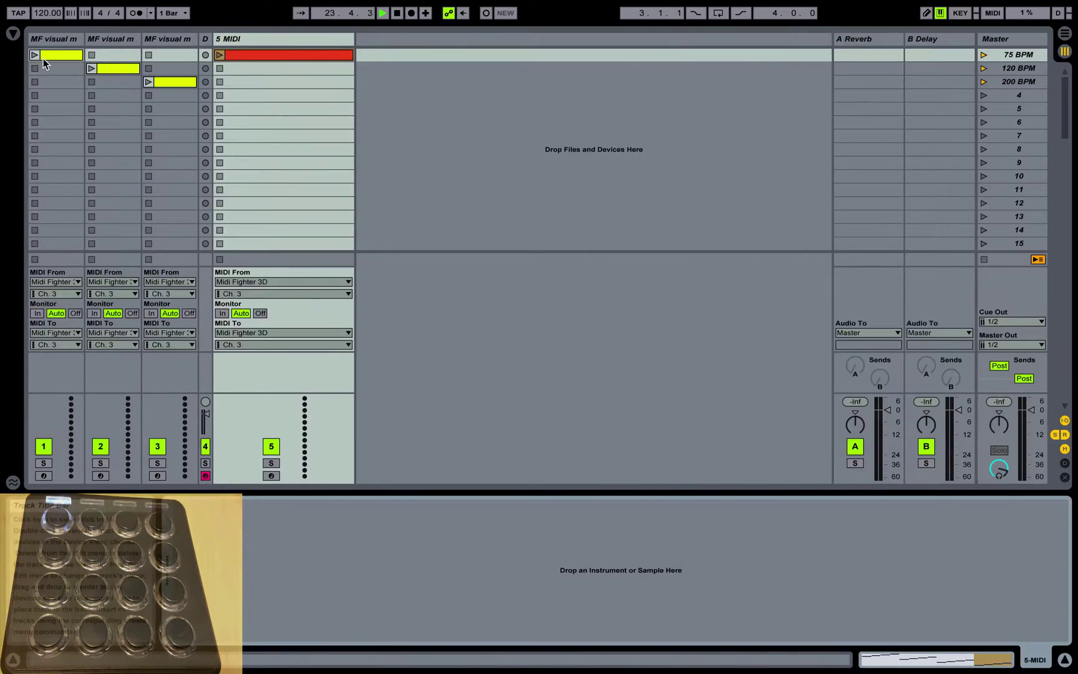
{"action": "left_click", "coordinate": [13, 33]}
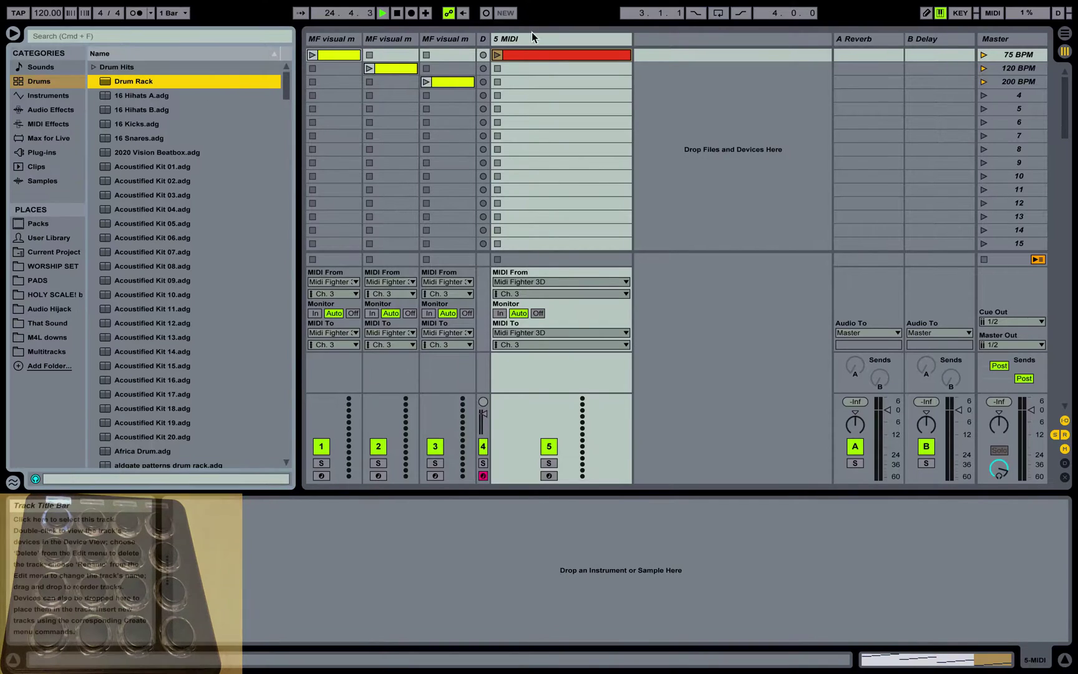
{"action": "left_click", "coordinate": [53, 124]}
{"action": "left_click_drag", "start_coordinate": [112, 166], "coordinate": [525, 34]}
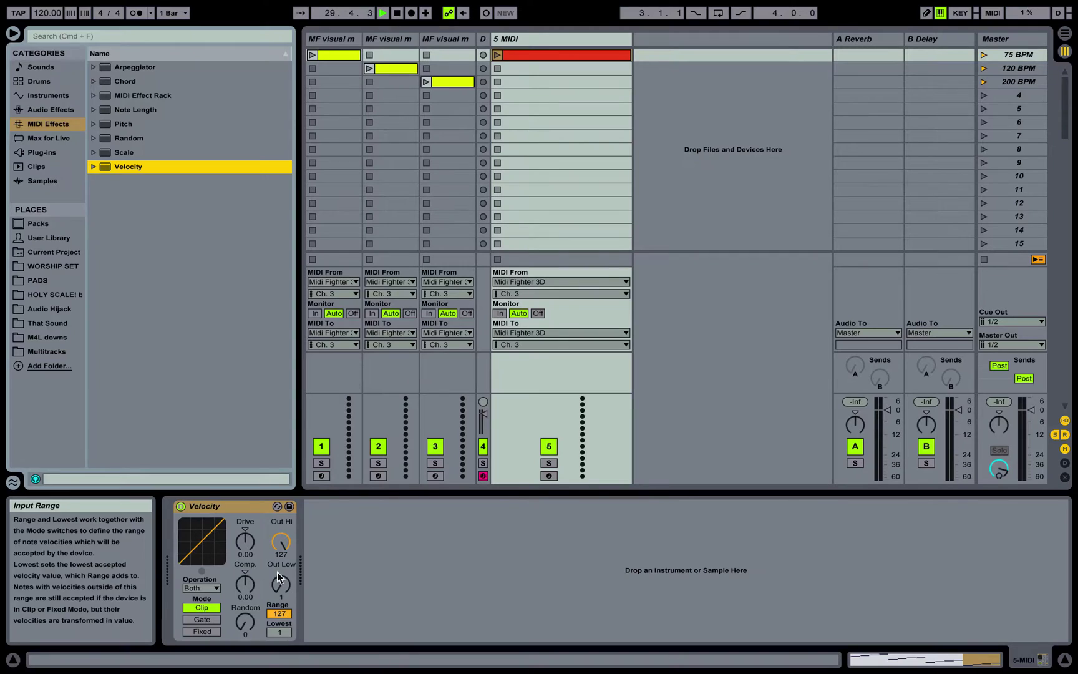
{"action": "mouse_move", "coordinate": [281, 542]}
{"action": "left_mouse_down"}
{"action": "mouse_move", "coordinate": [281, 609]}
{"action": "mouse_move", "coordinate": [281, 545]}
{"action": "left_mouse_up"}
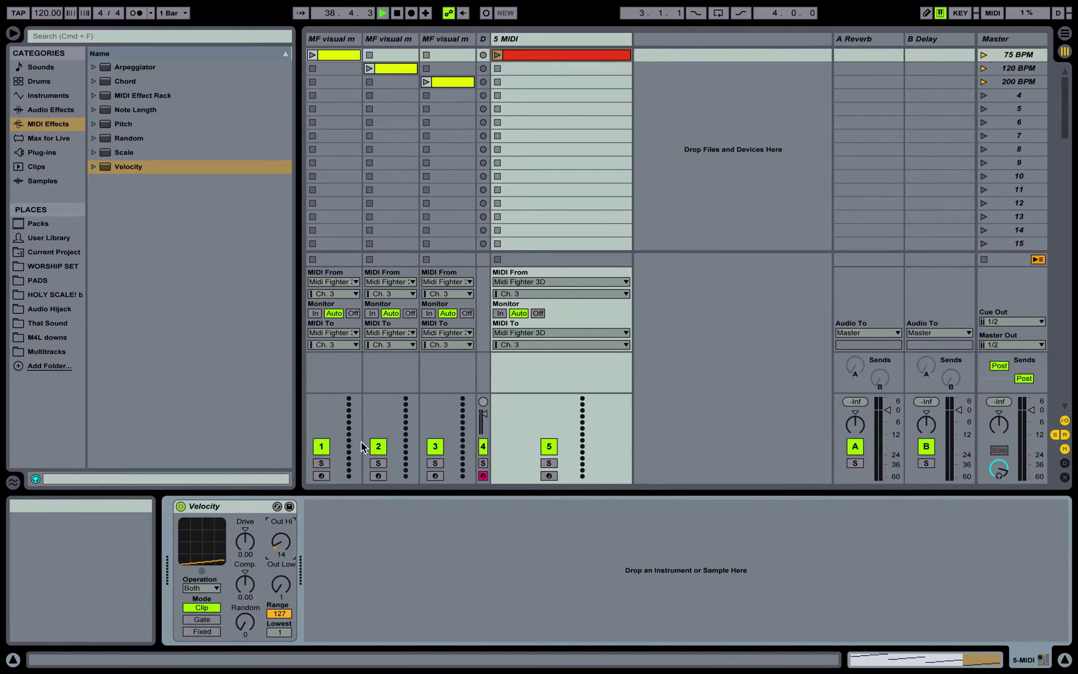
Launch the 5 MIDI clip through the Velocity effect and expand the Drum Rack track.
{"action": "left_click", "coordinate": [497, 55]}
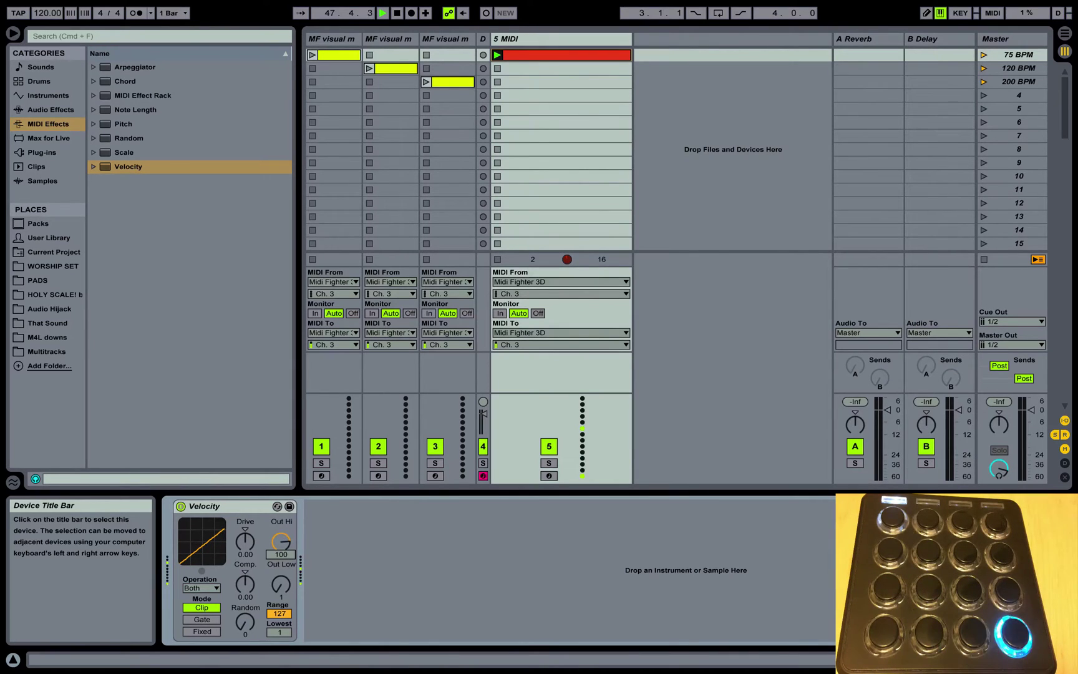
{"action": "left_click", "coordinate": [484, 39]}
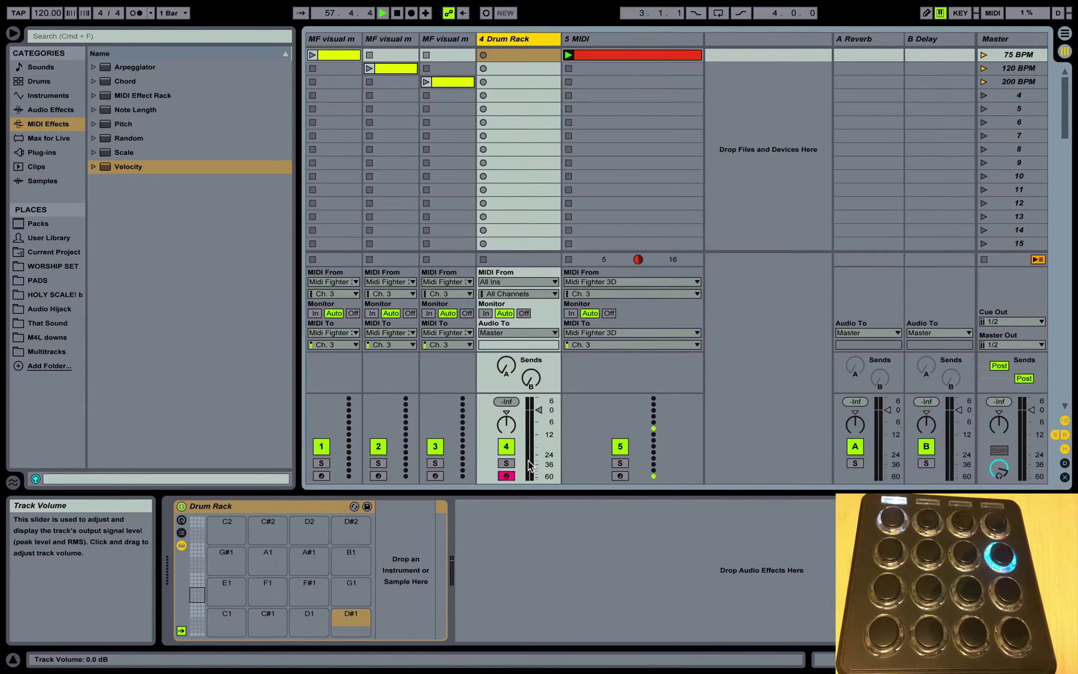
Stop the 5 MIDI clip.
{"action": "left_click", "coordinate": [568, 260]}
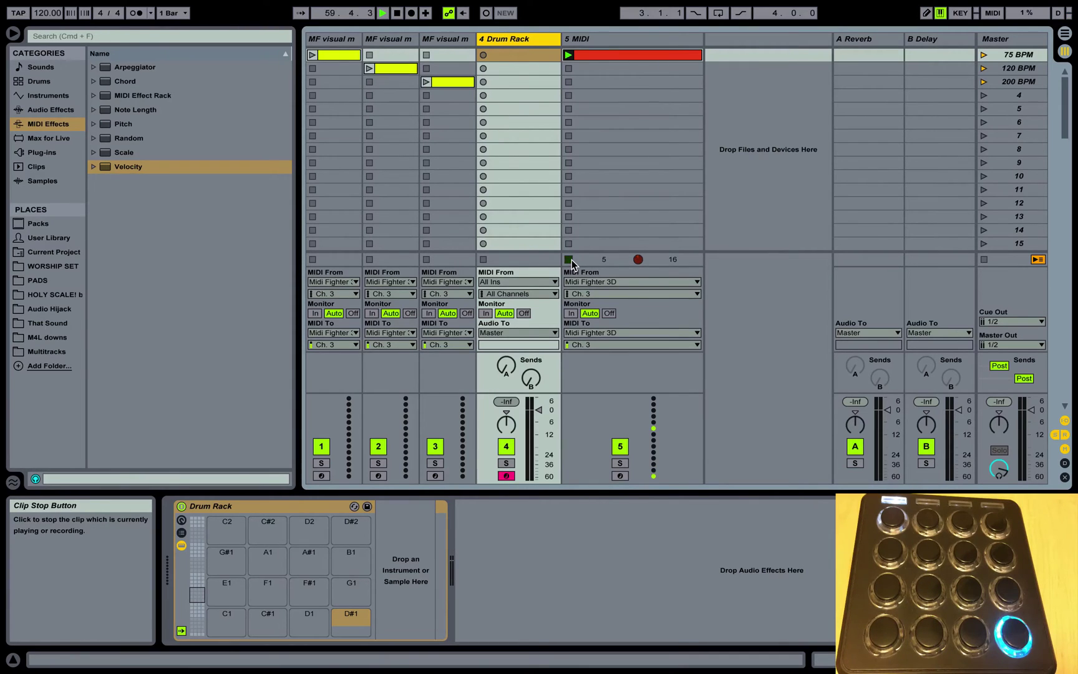